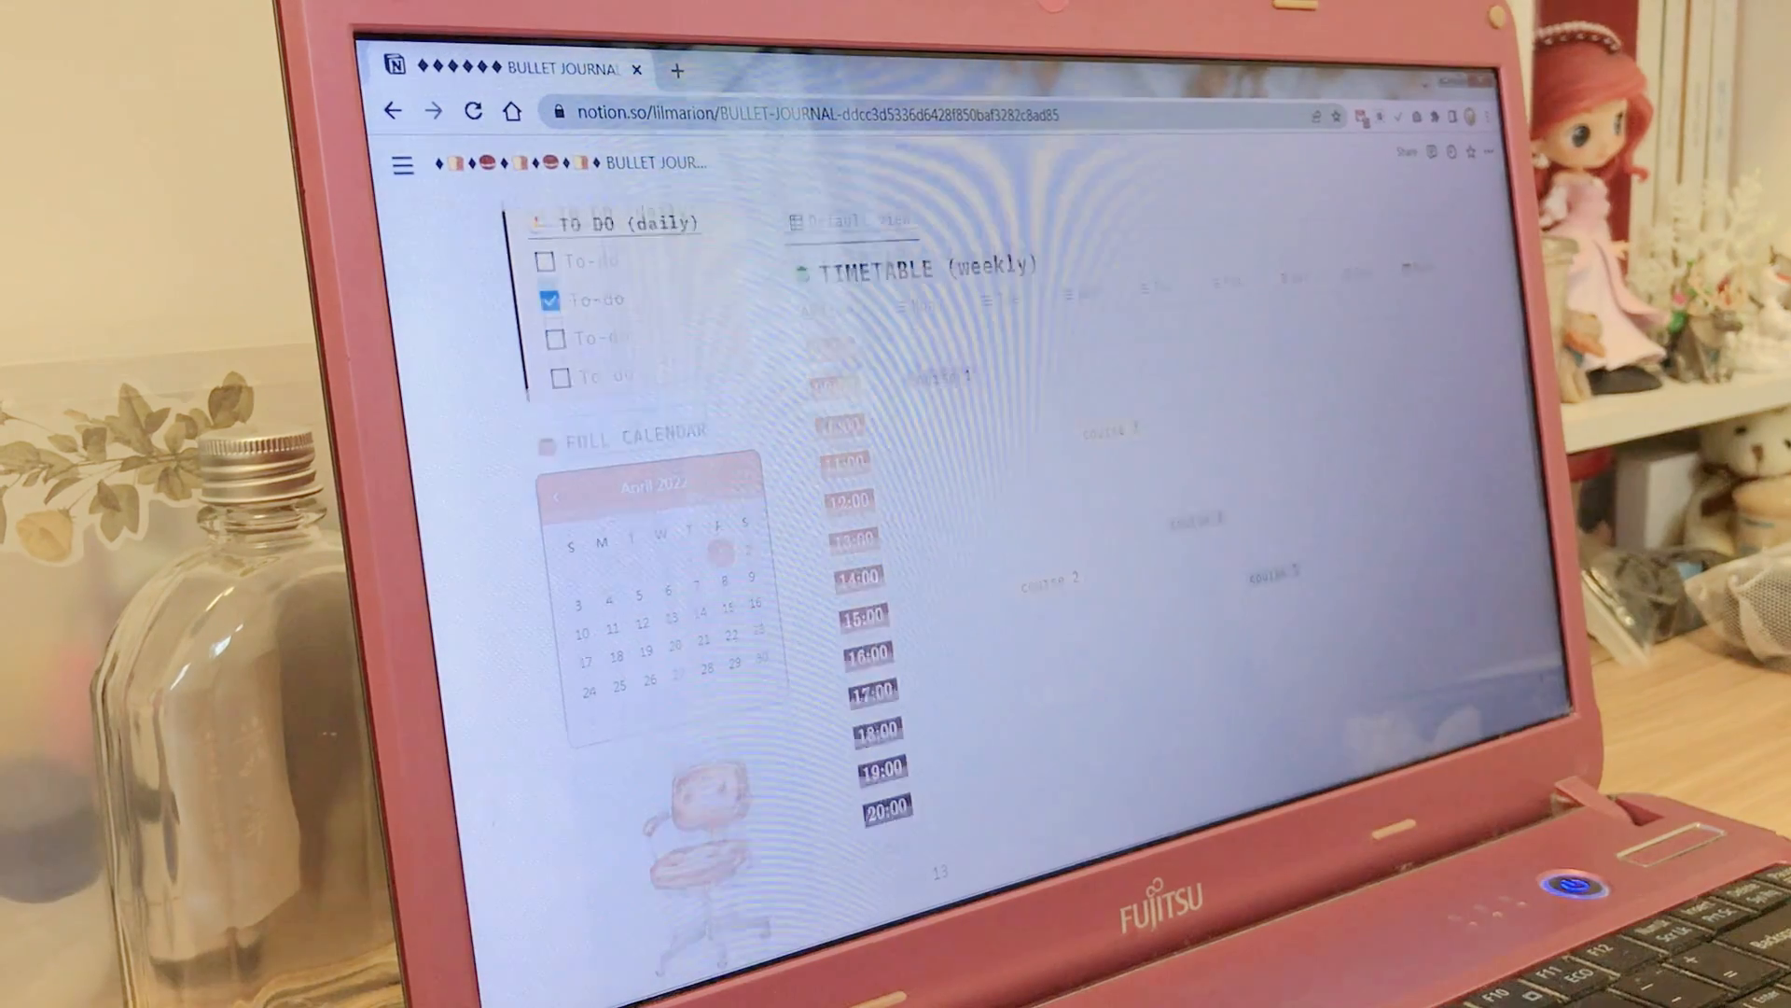
# Step: Look through the bullet journal page from the tasks table past the weekly timetable to the timer, notes and playlist
pyautogui.scroll(-5, 1026, 513)
pyautogui.scroll(-5, 933, 513)
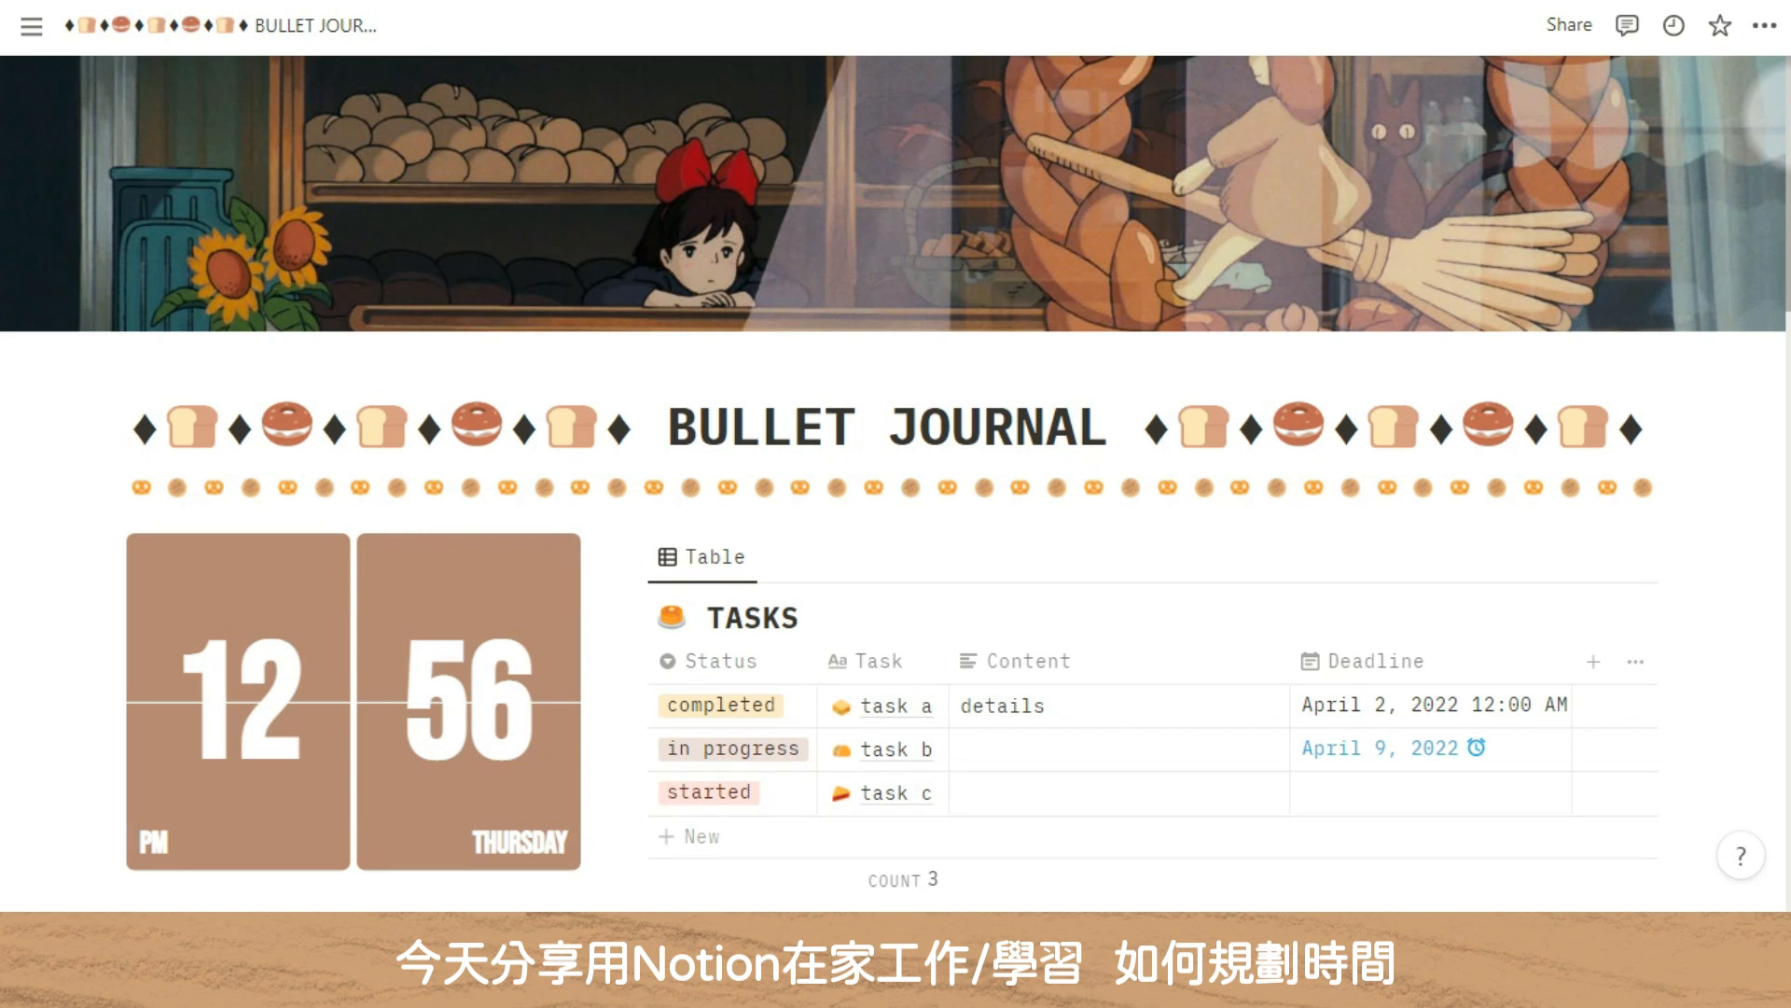
pyautogui.scroll(-4, 895, 482)
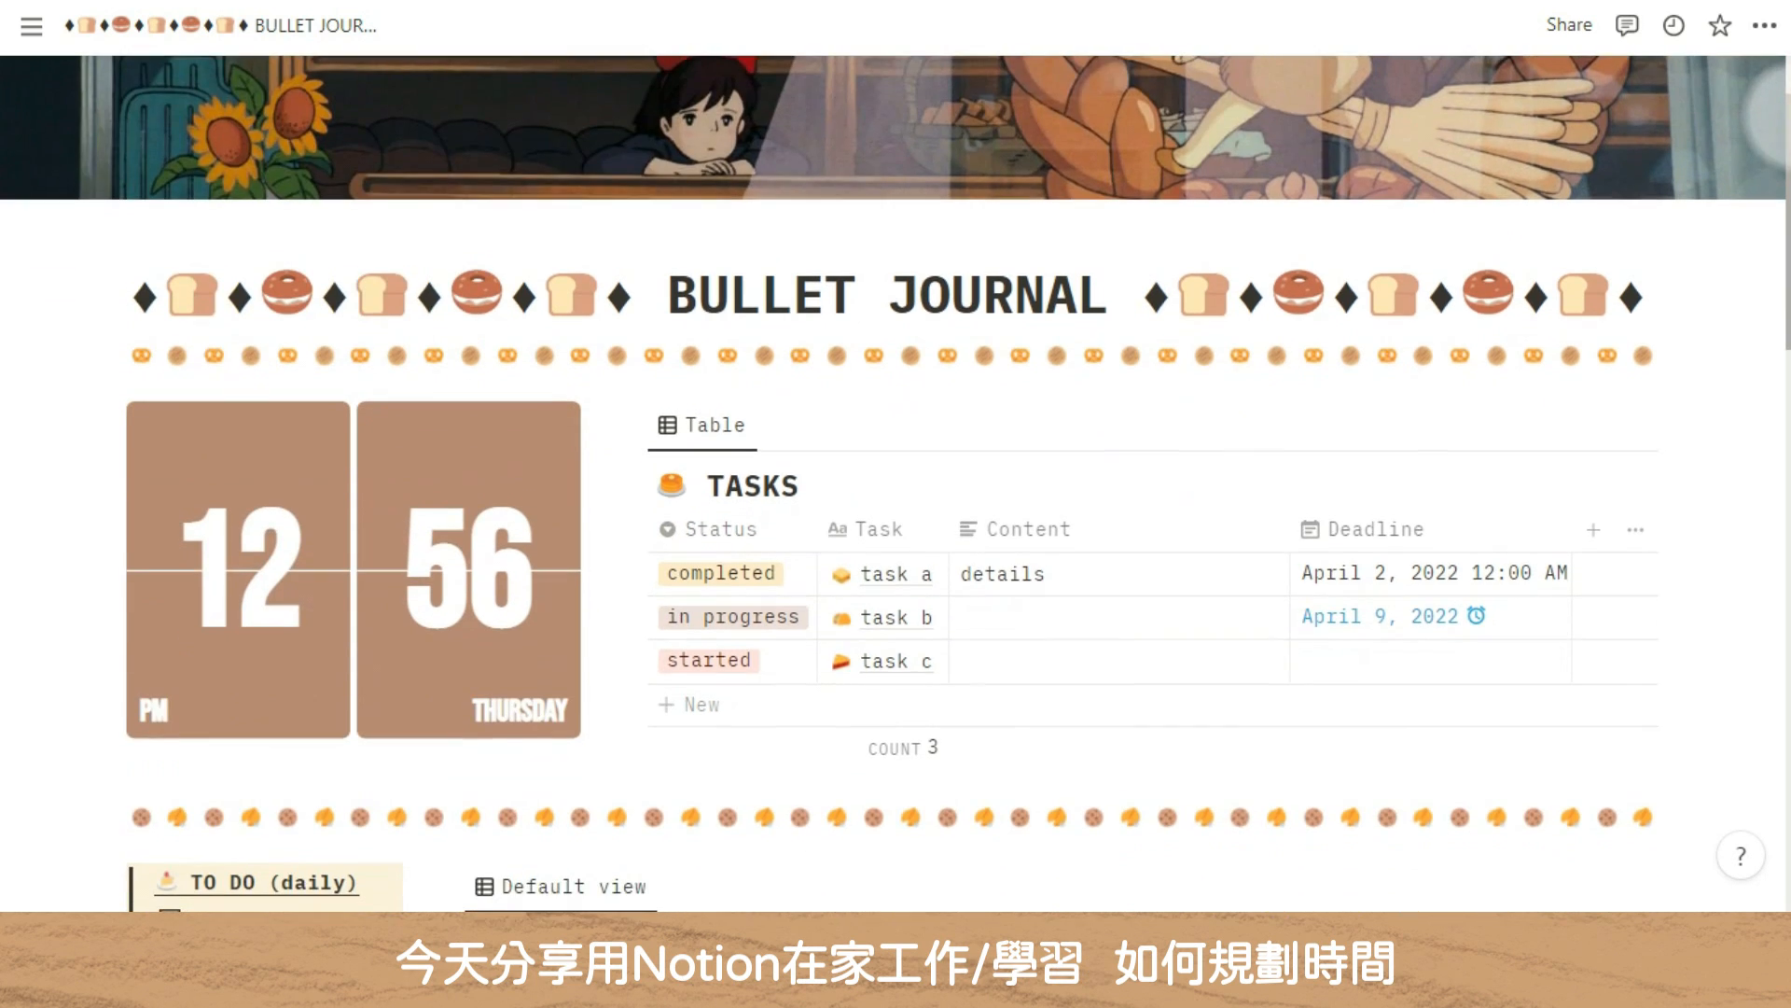
pyautogui.scroll(-4, 895, 482)
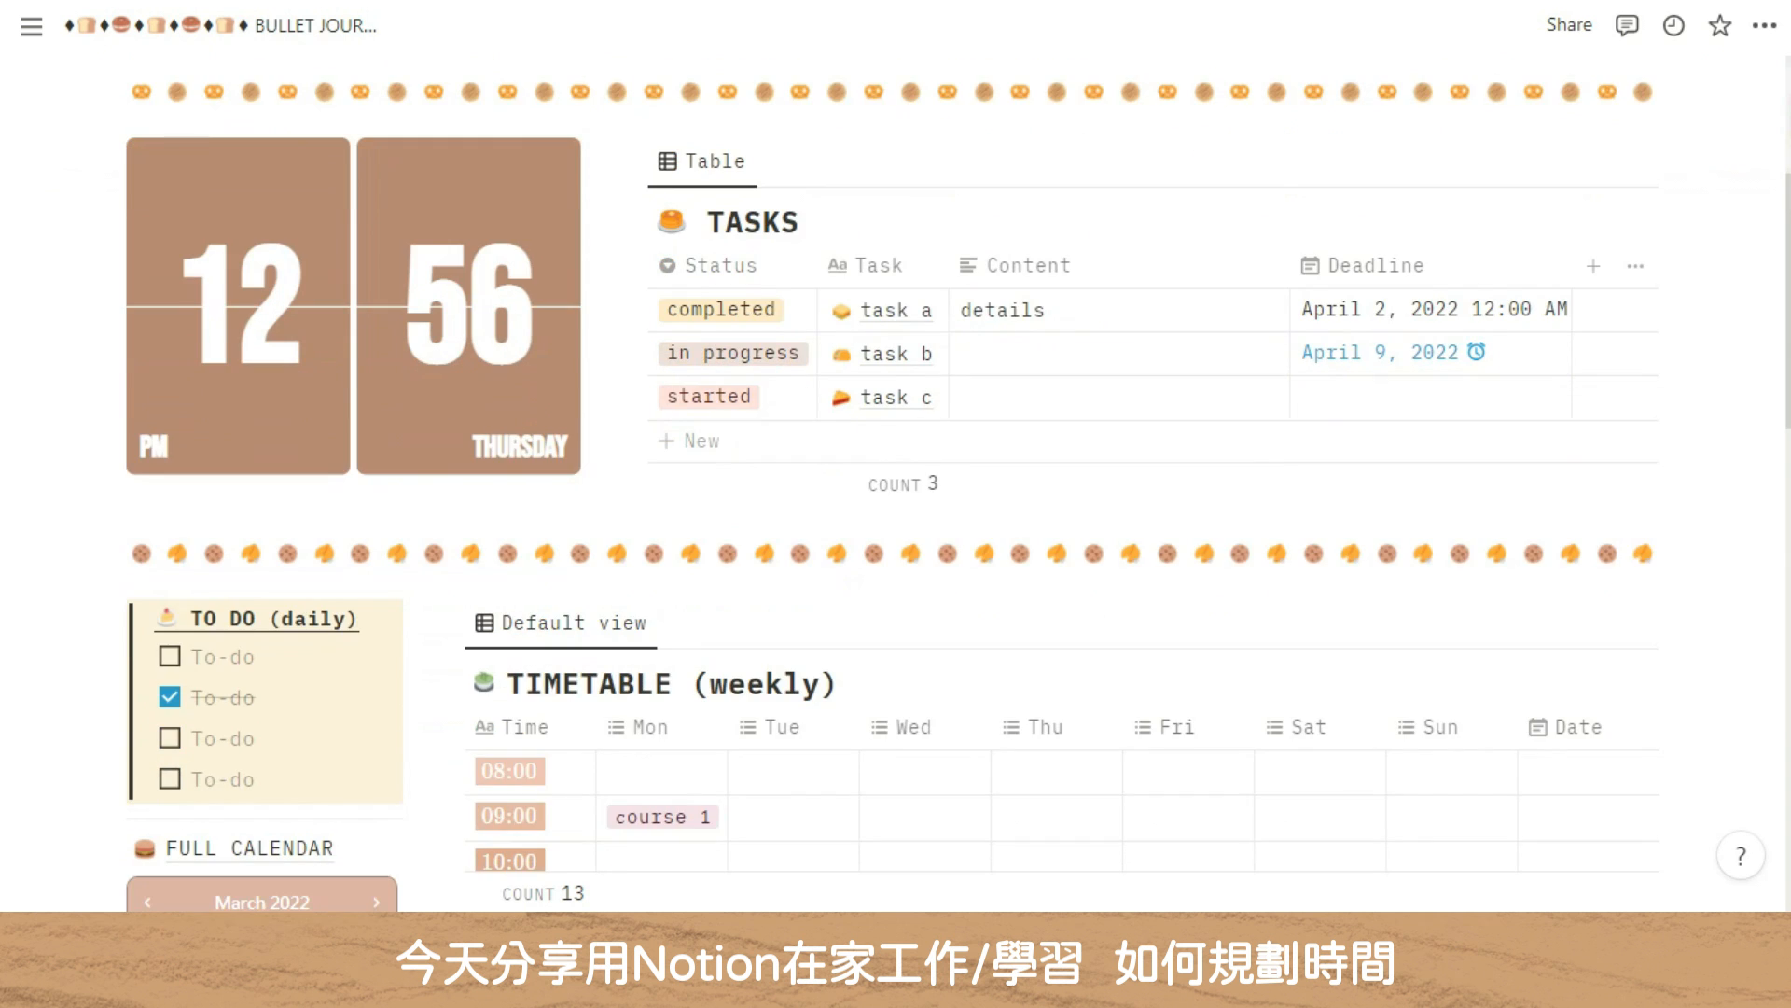
pyautogui.scroll(-5, 895, 483)
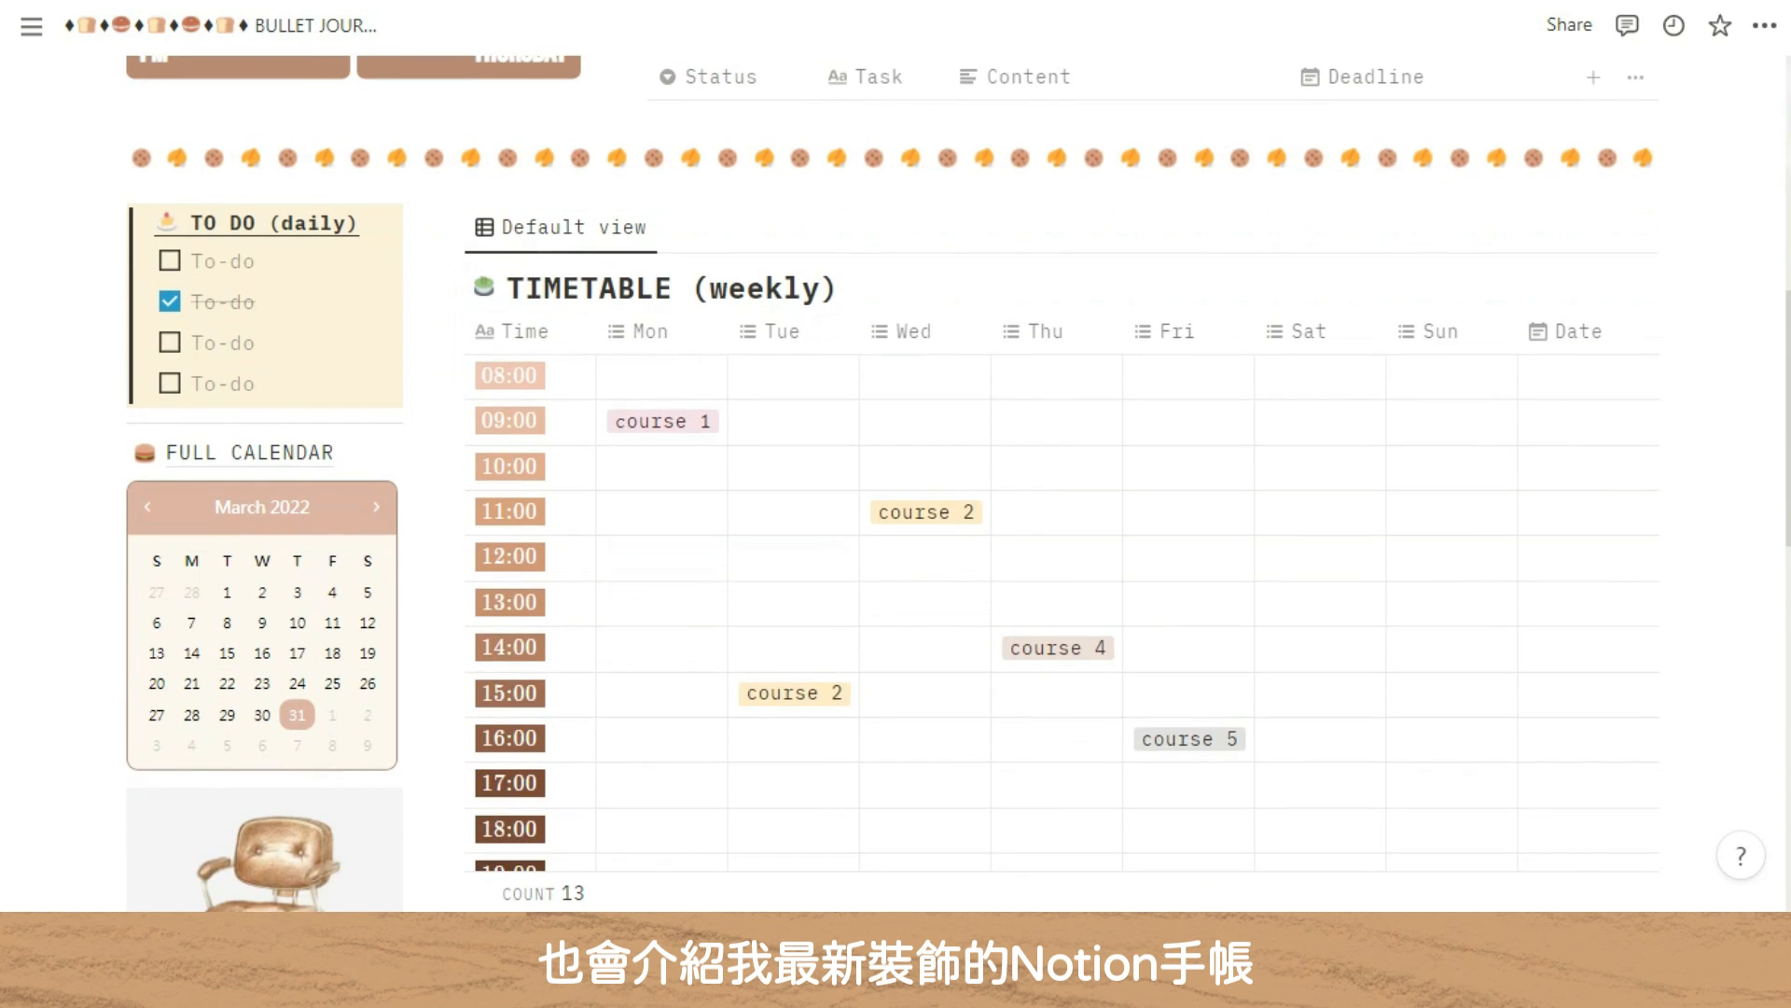
pyautogui.scroll(-5, 895, 482)
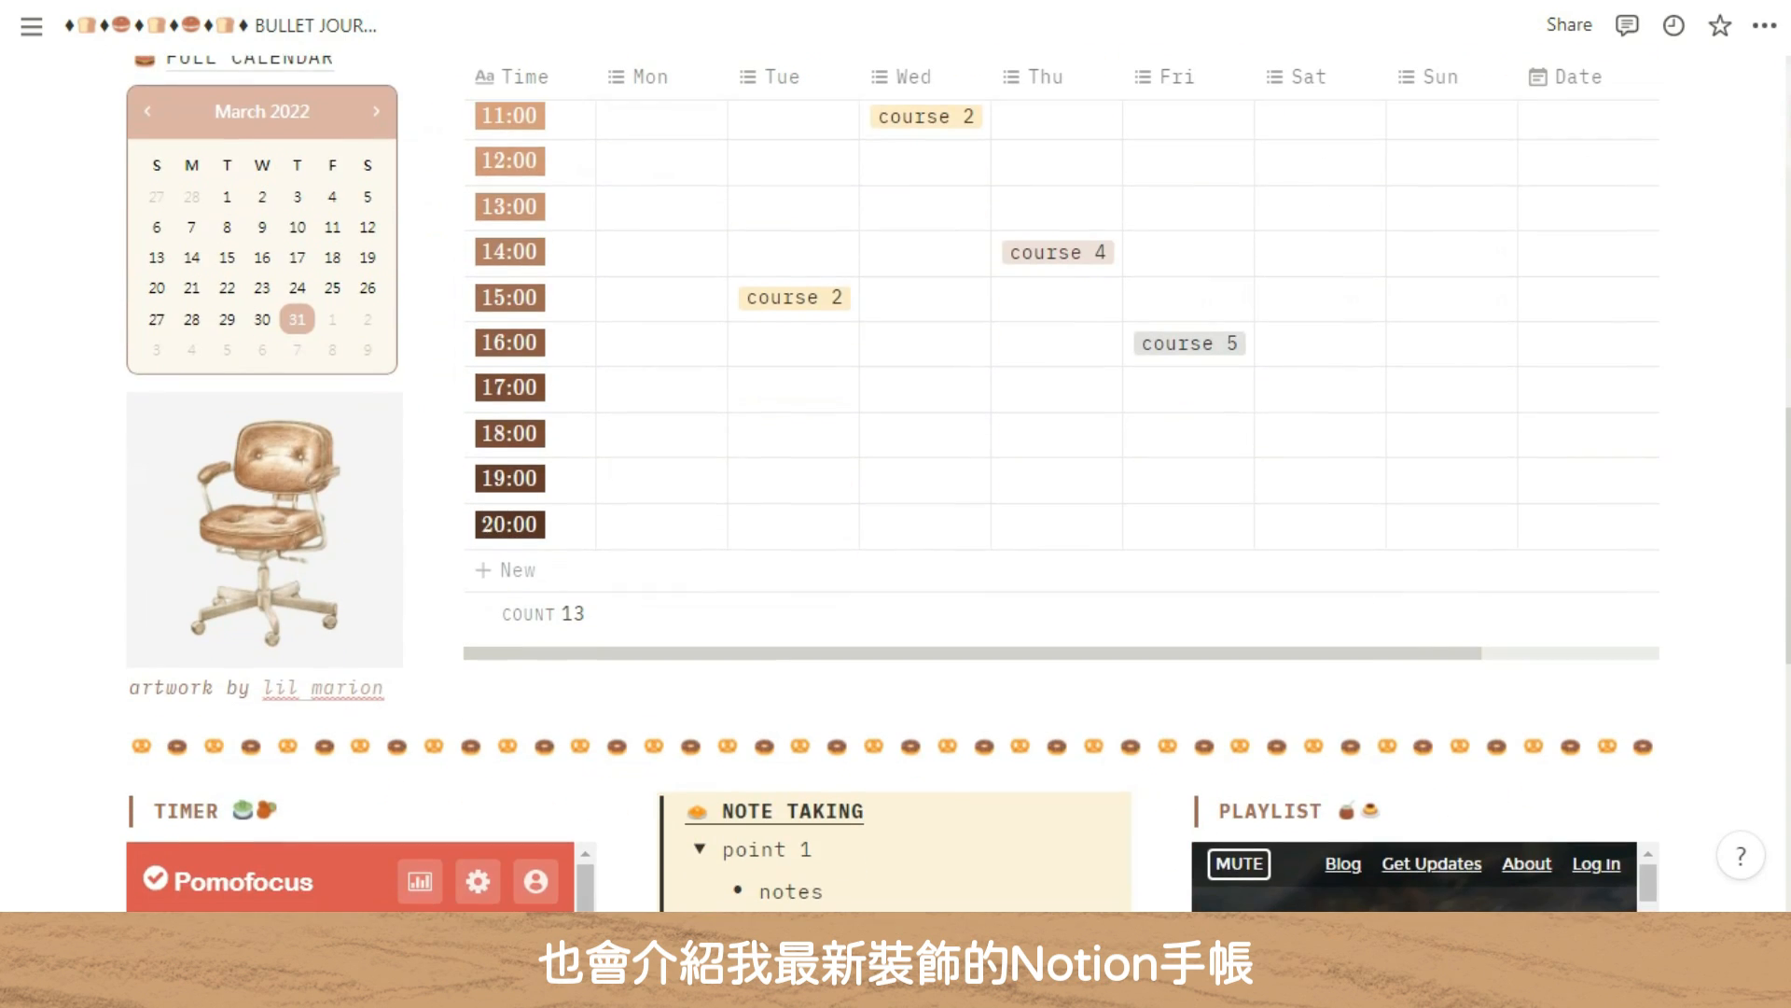
pyautogui.scroll(-6, 895, 483)
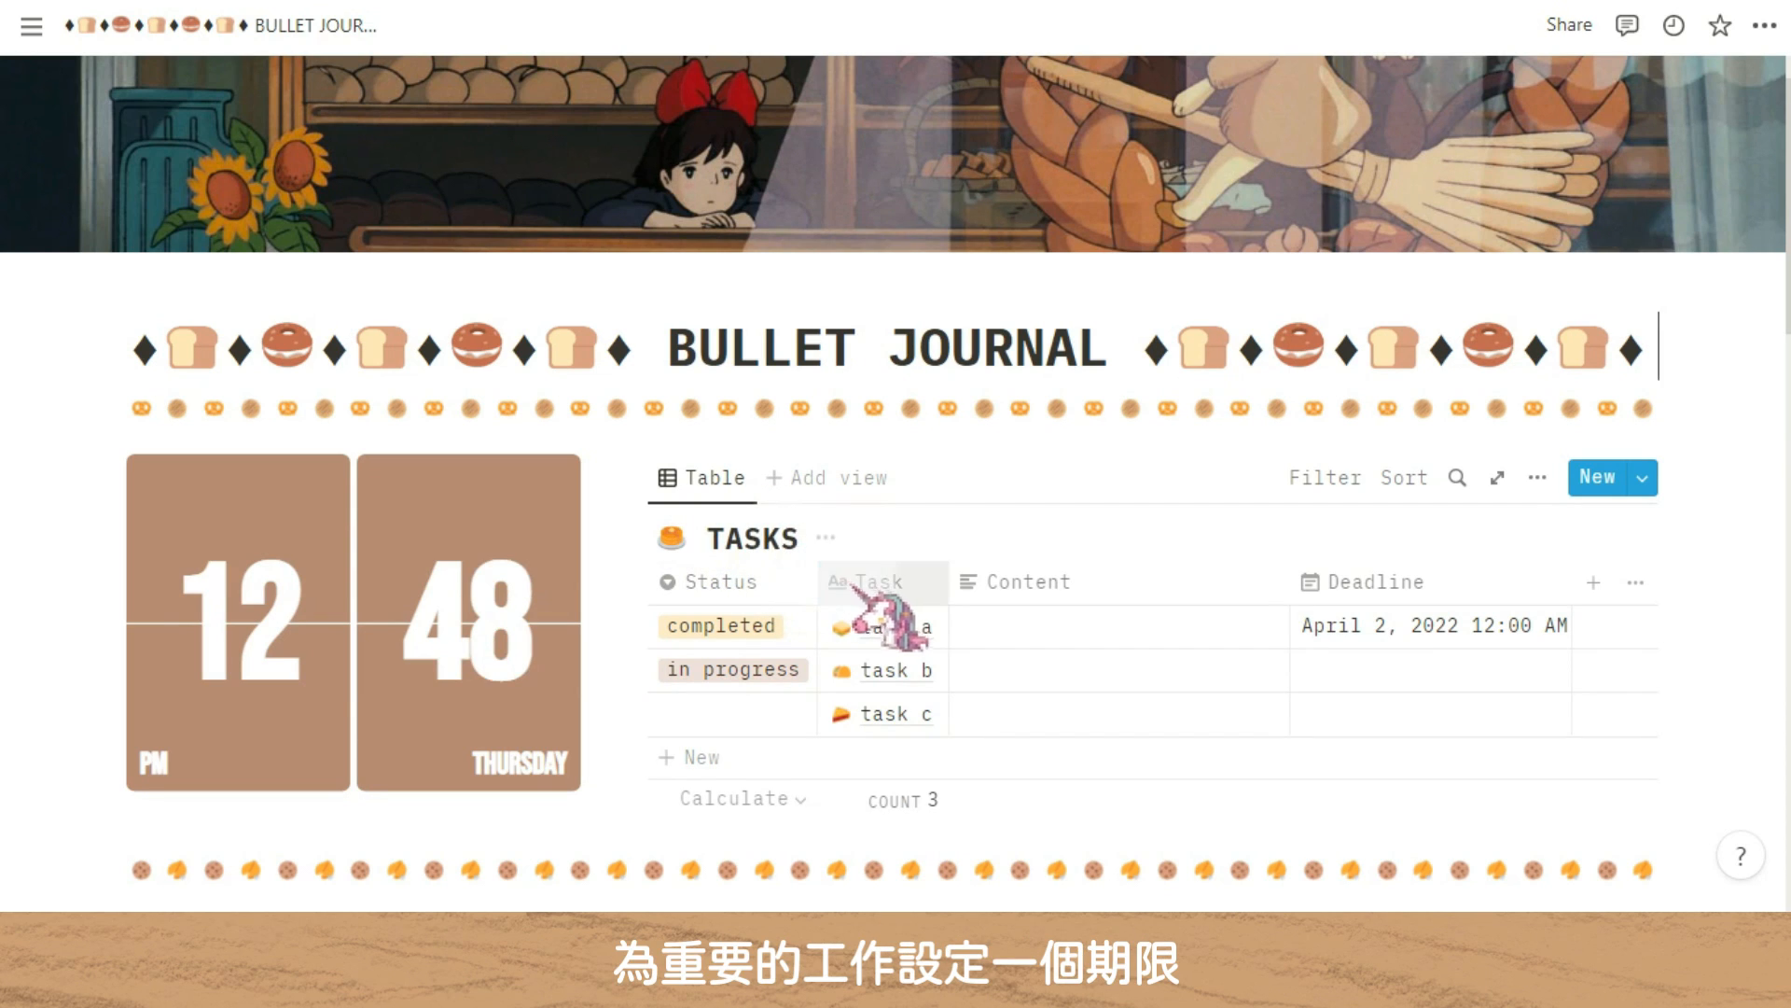
# Step: Open task c from the tasks table and set its deadline to March 24, 2022 with a reminder on the day of the event
pyautogui.moveTo(891, 633)
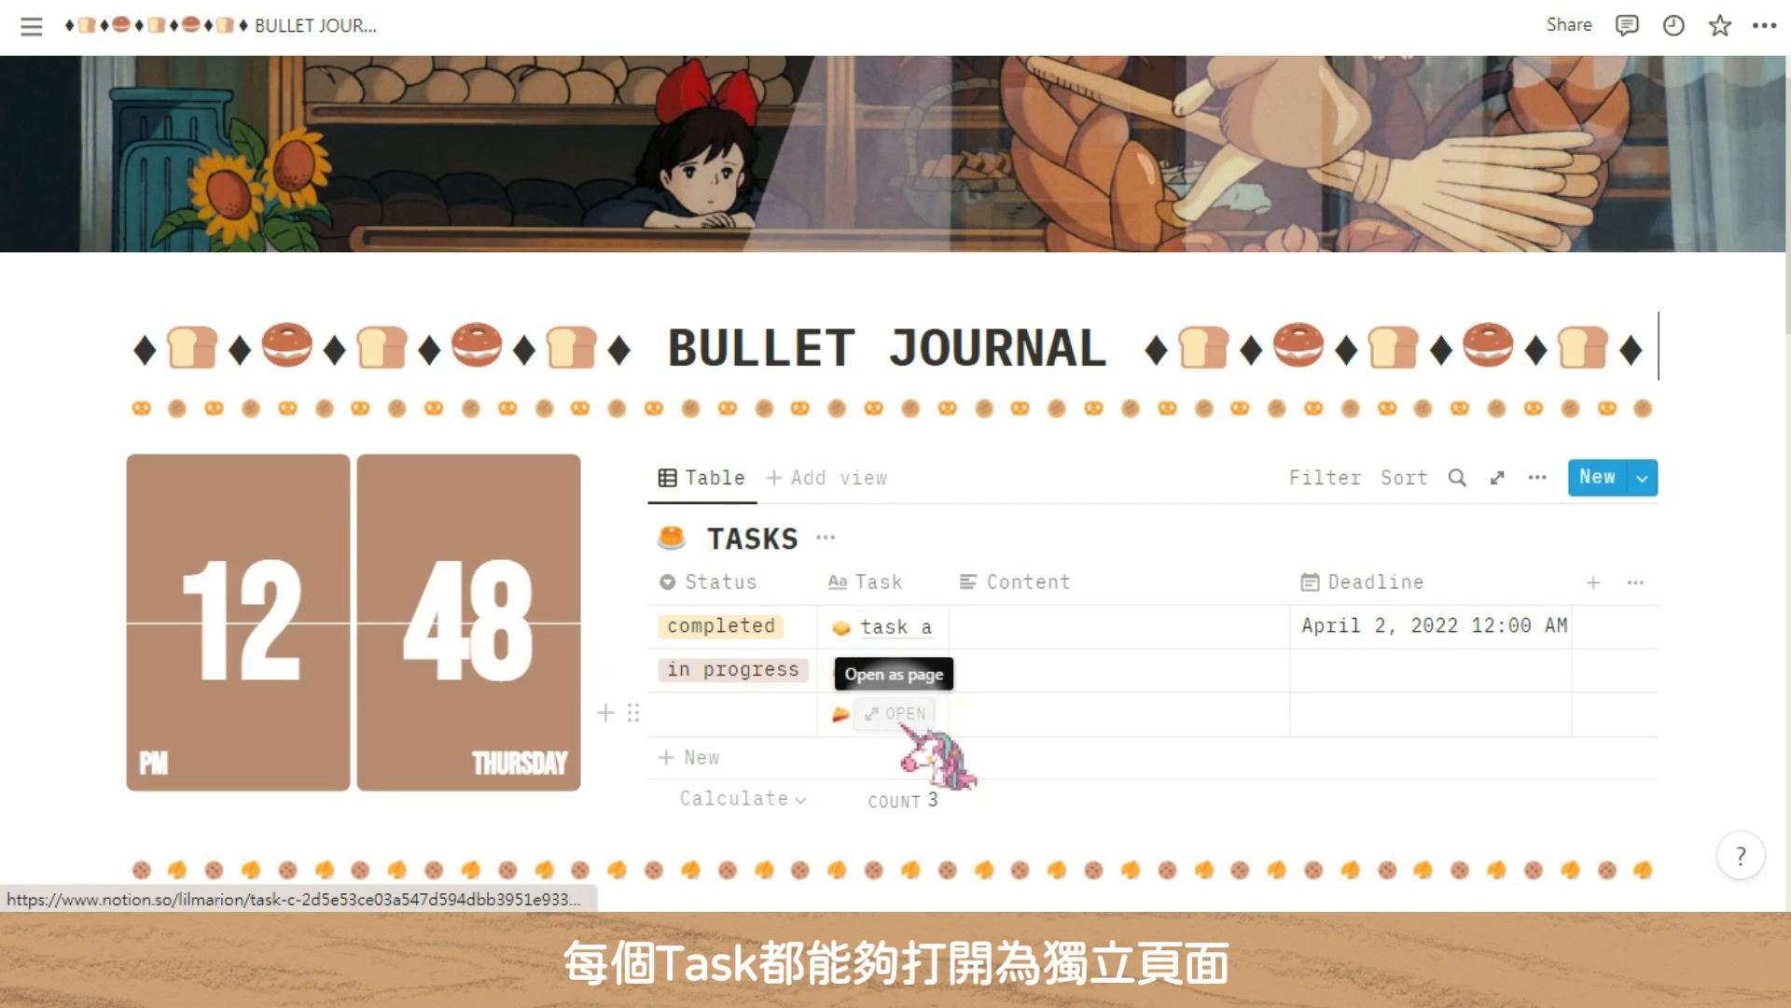
pyautogui.click(901, 725)
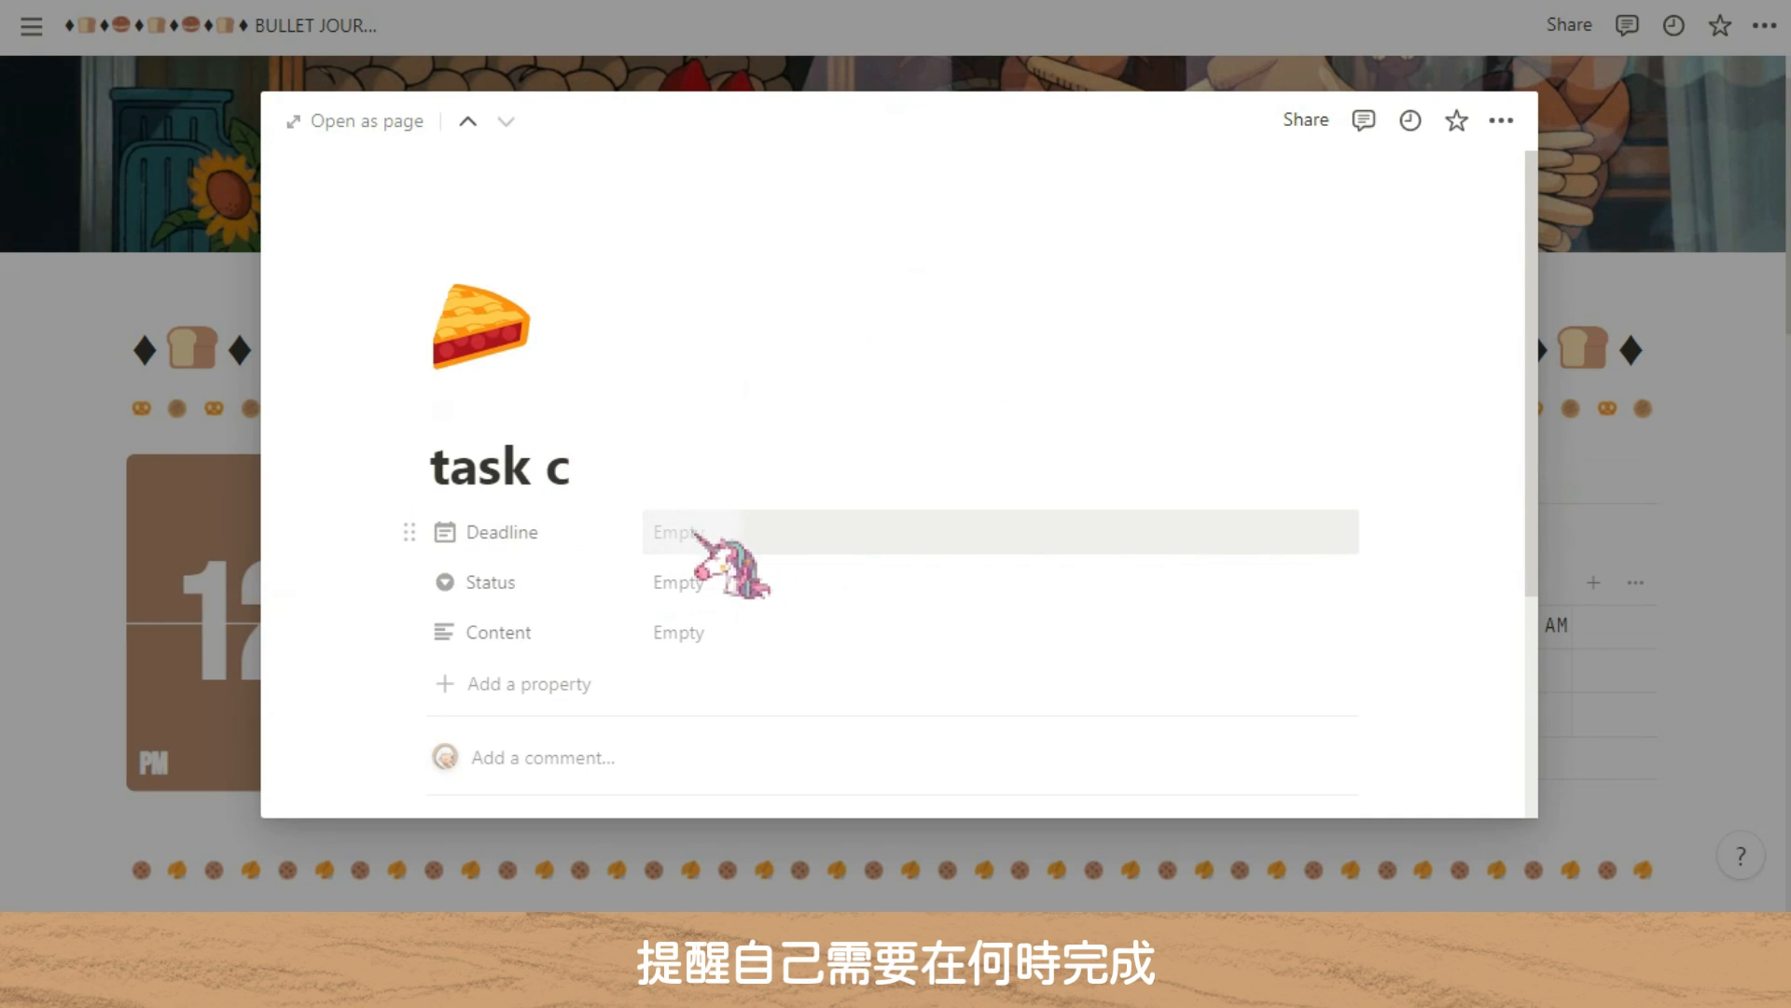
pyautogui.click(706, 534)
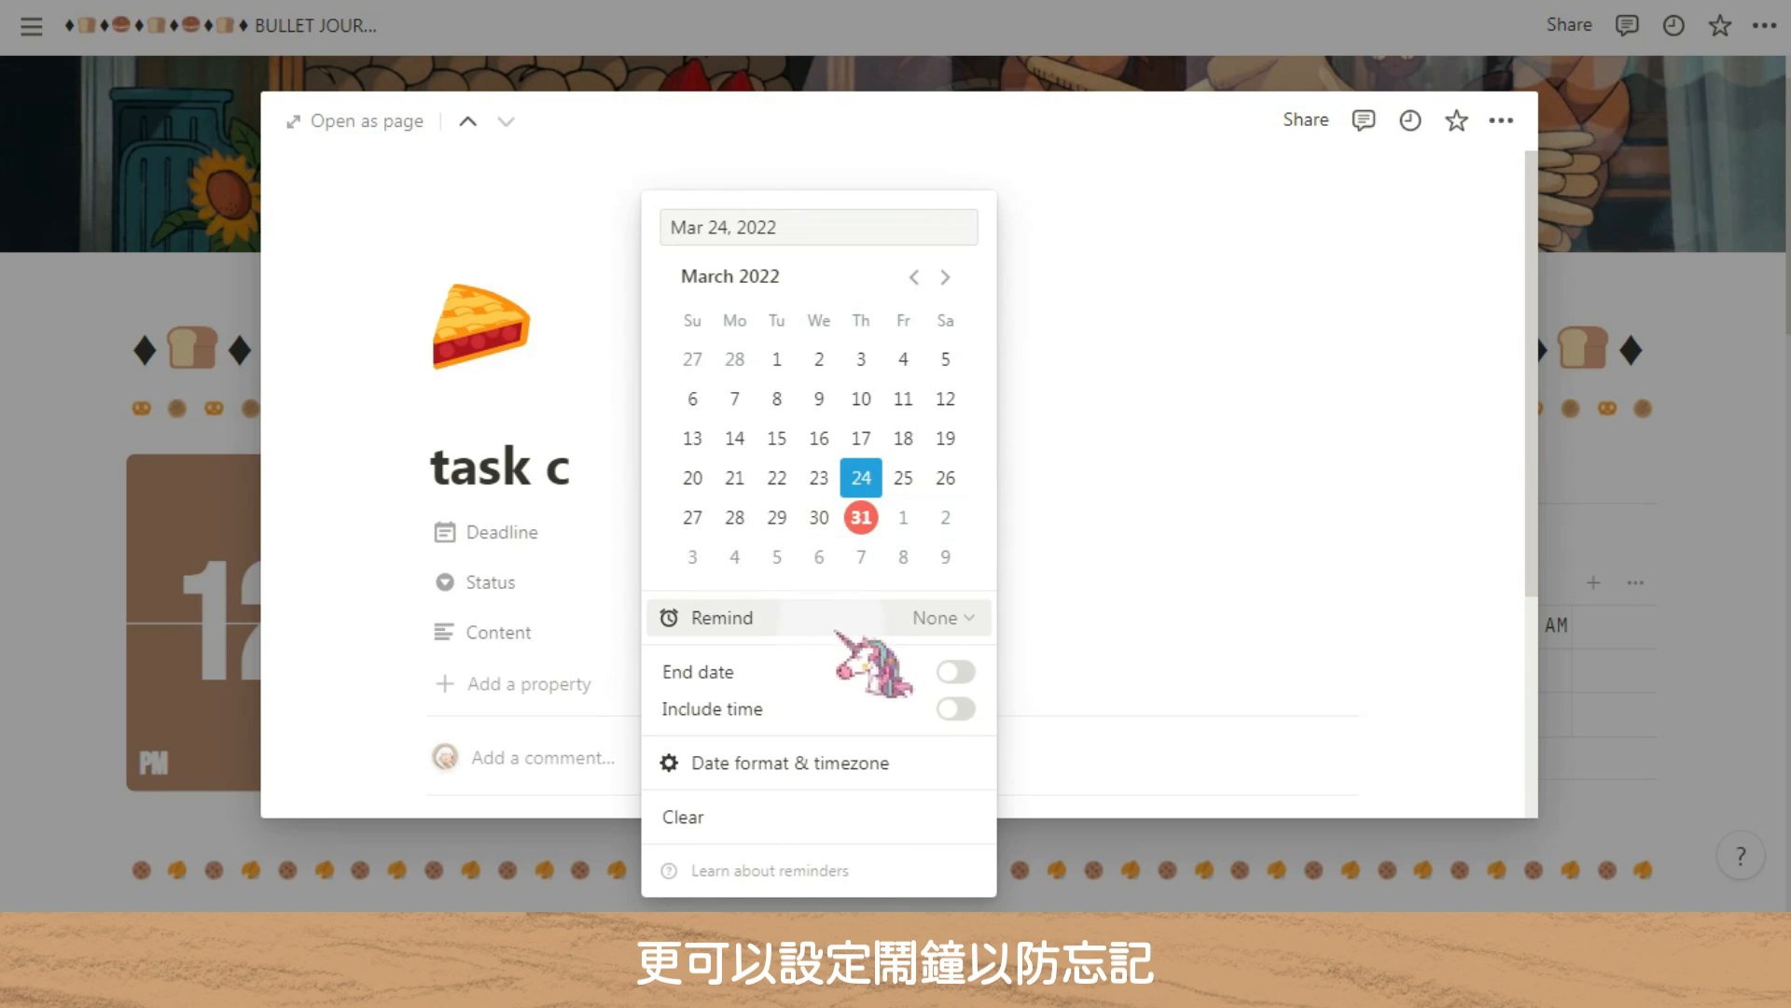
pyautogui.click(873, 617)
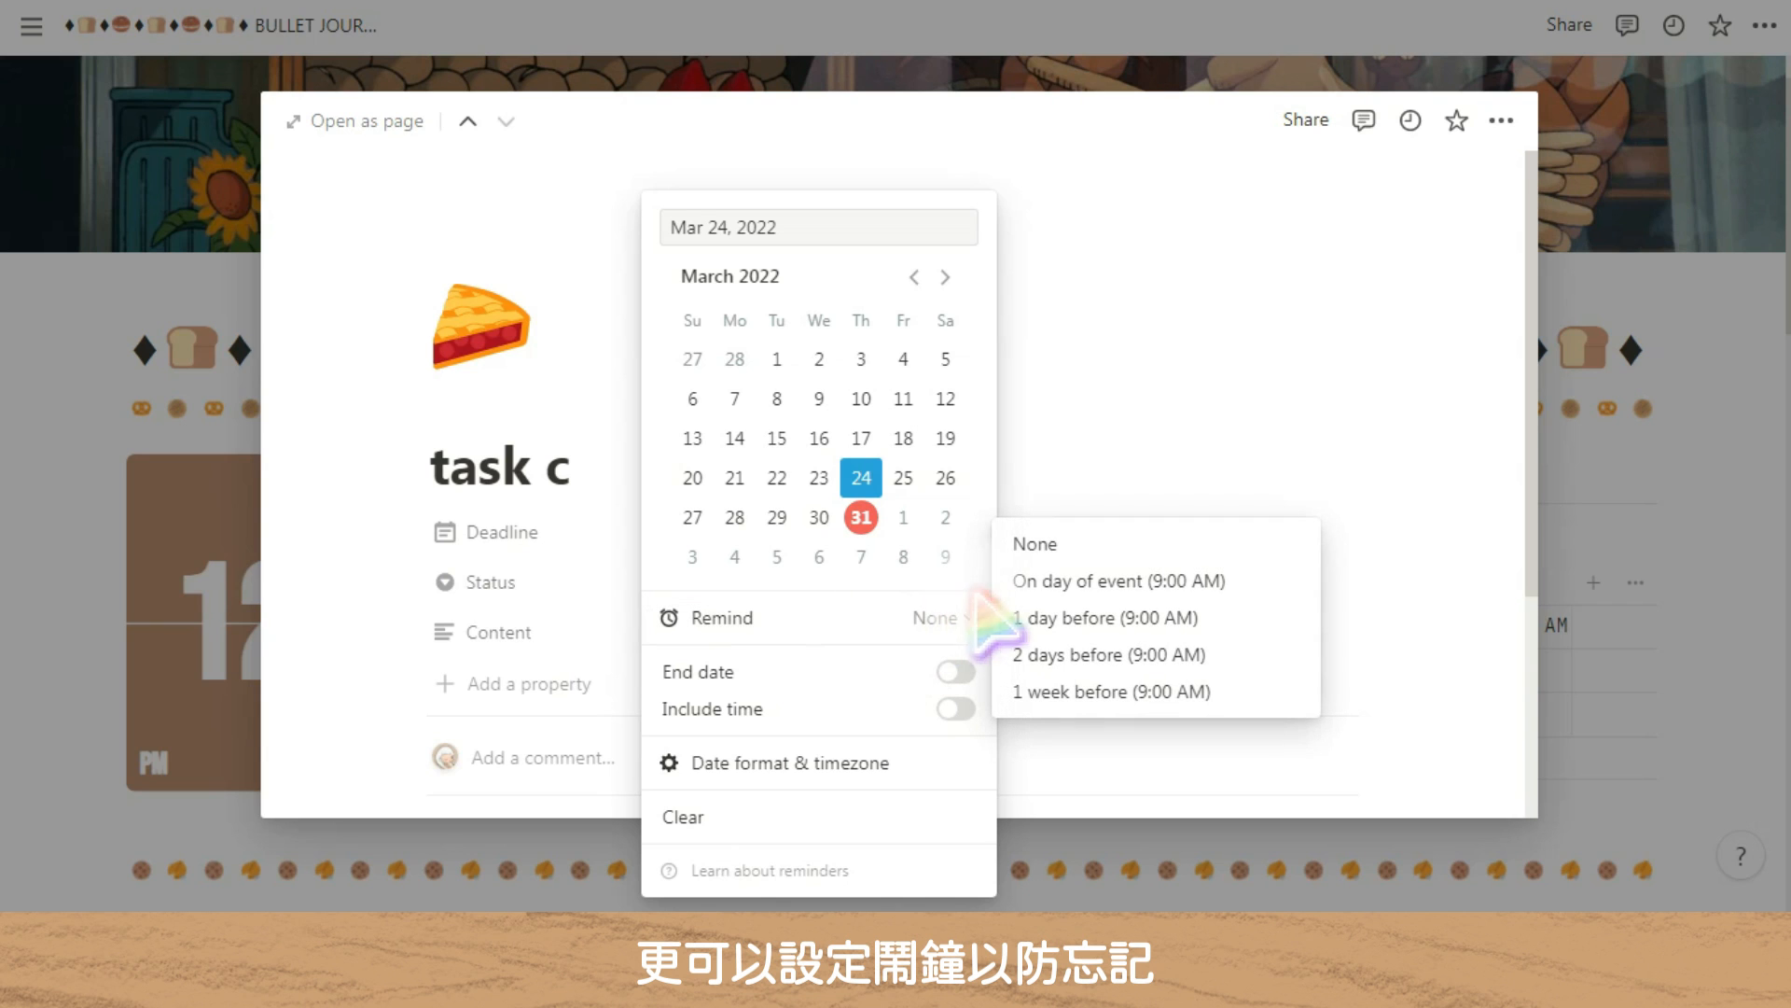
pyautogui.click(1082, 582)
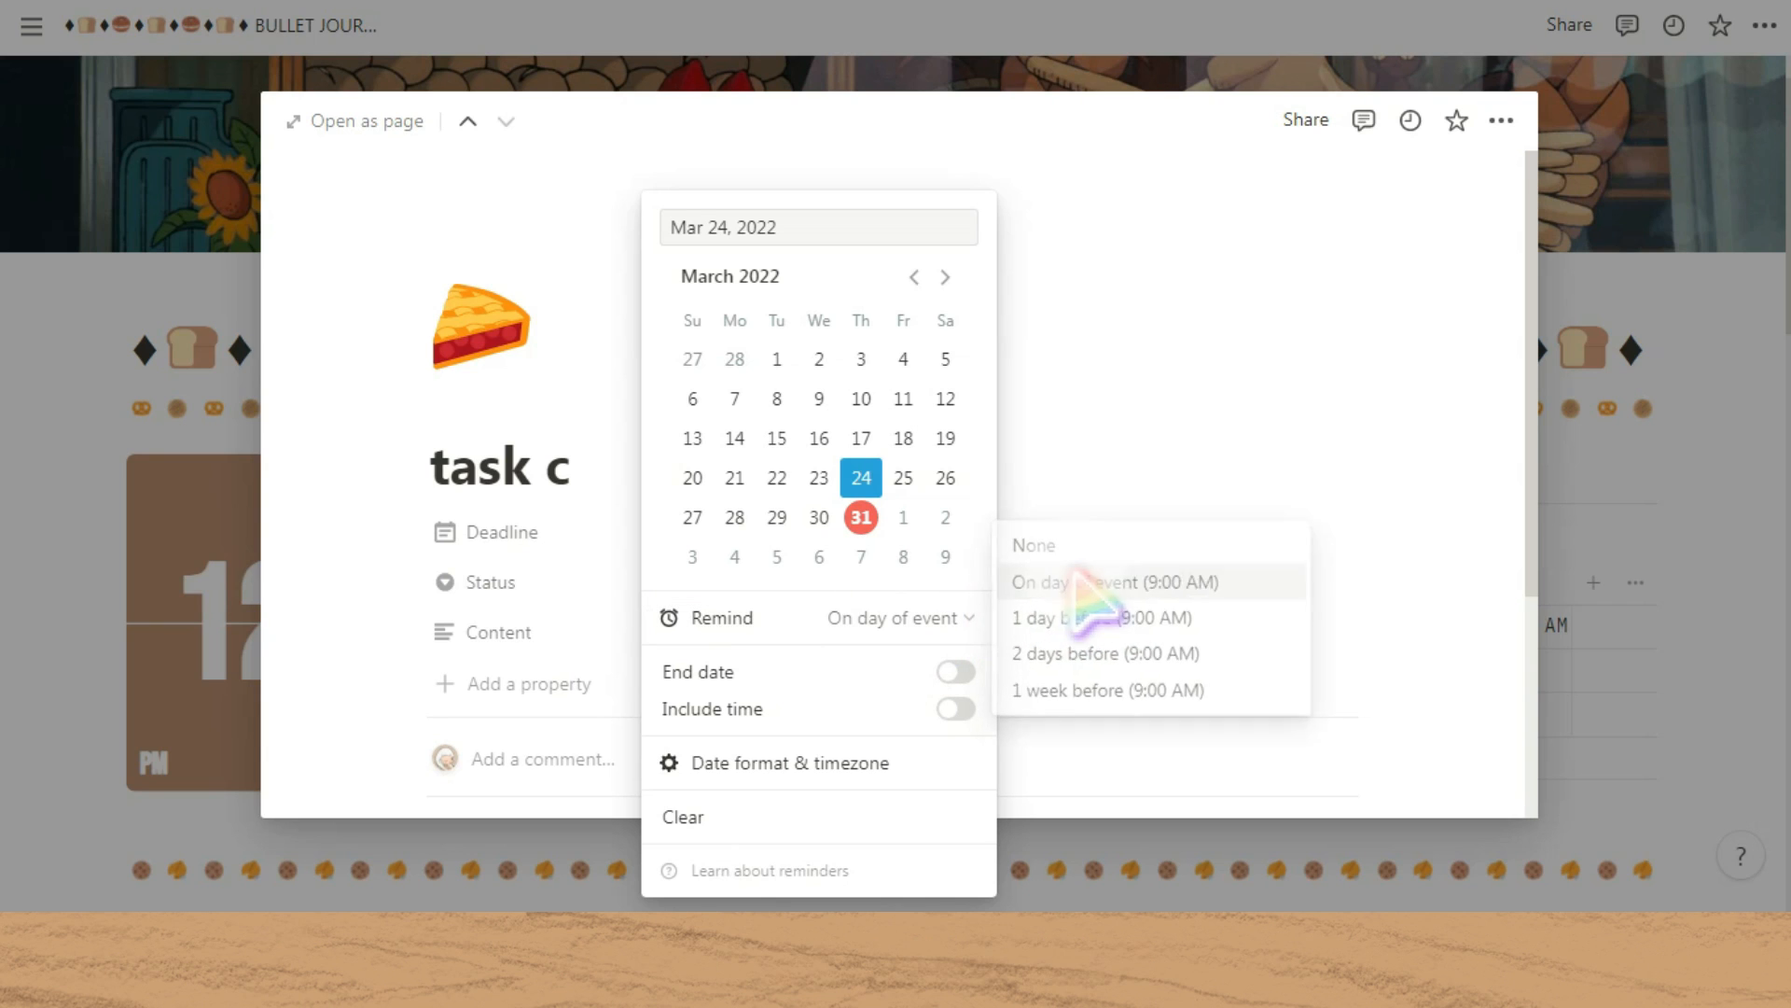
pyautogui.click(1055, 335)
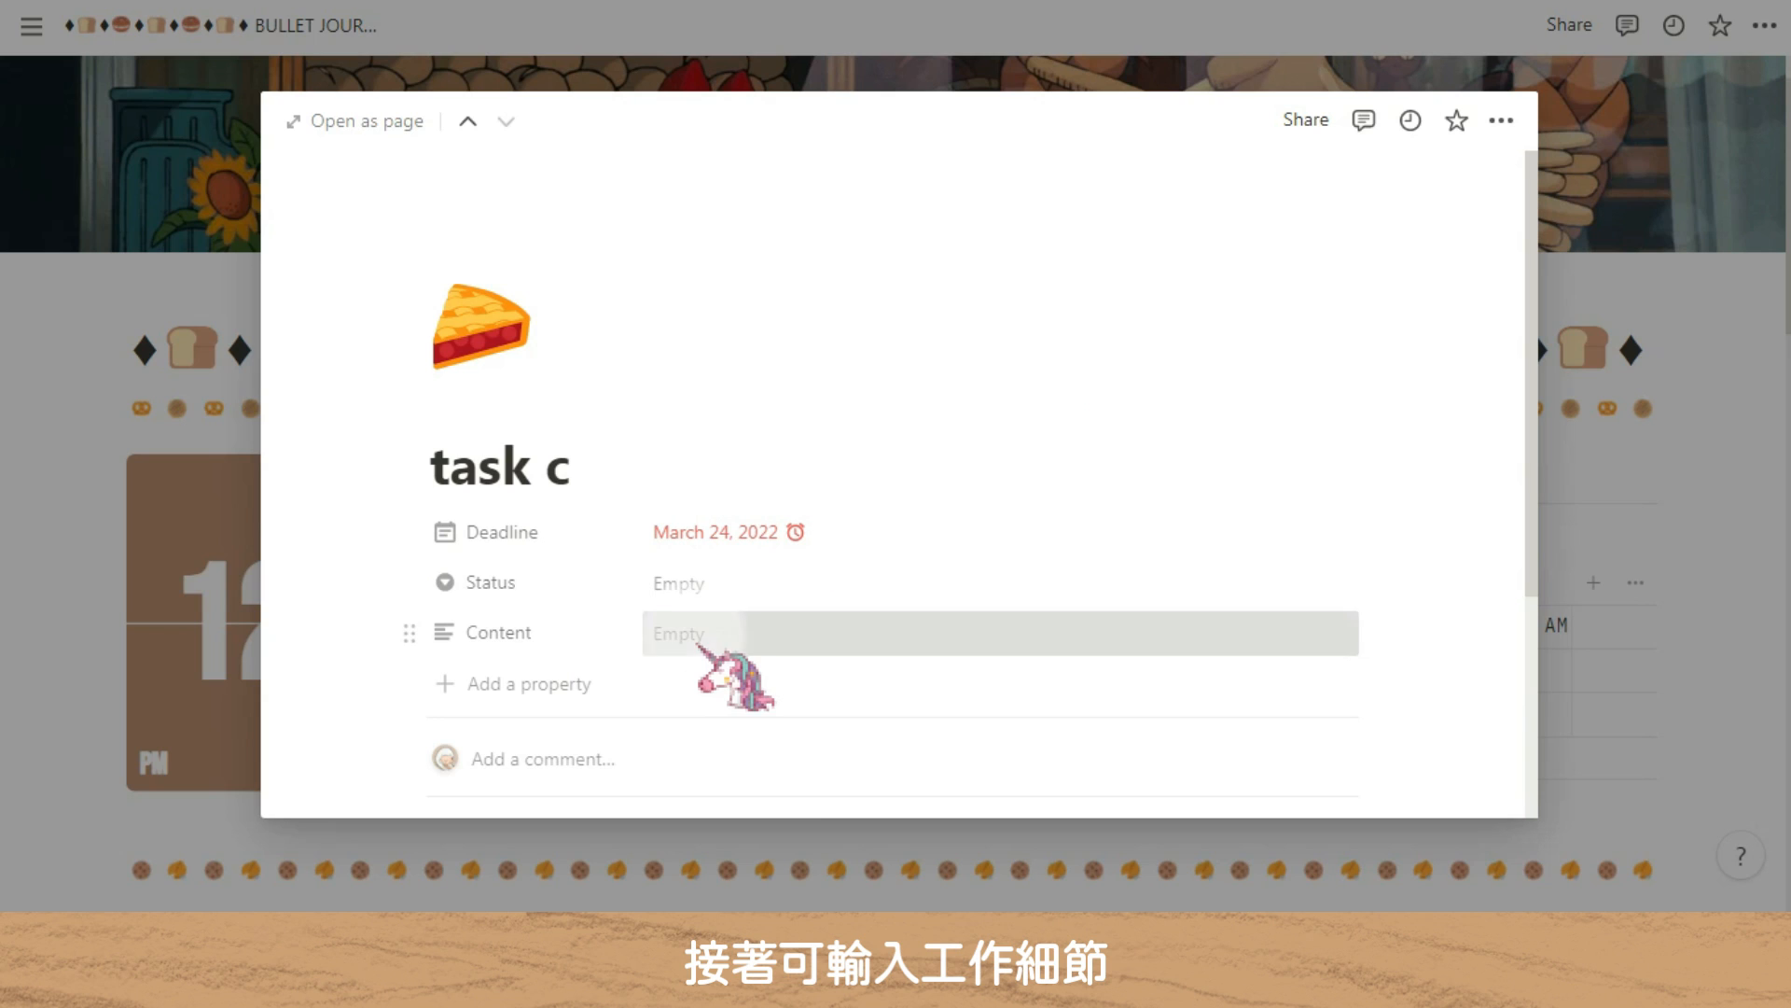
# Step: Enter "details" as task c's content, set its status to started, and close the task
pyautogui.click(697, 642)
pyautogui.write('deta')
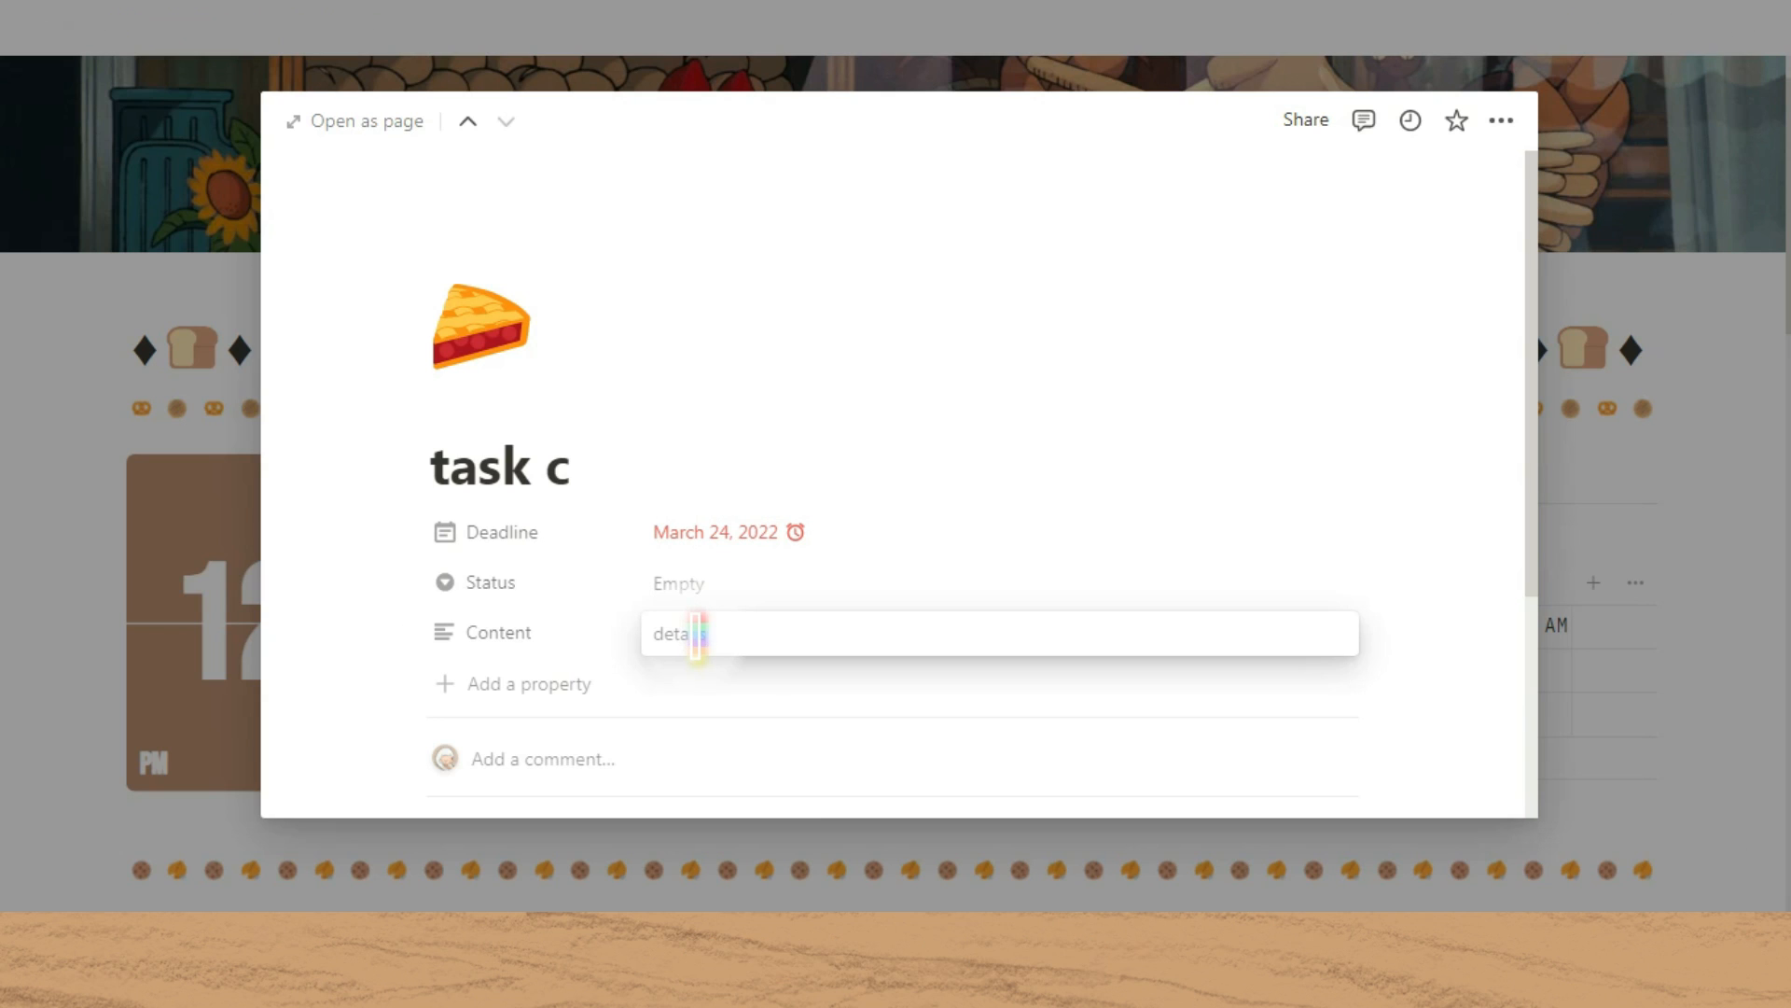
pyautogui.write('ils')
pyautogui.press('Return')
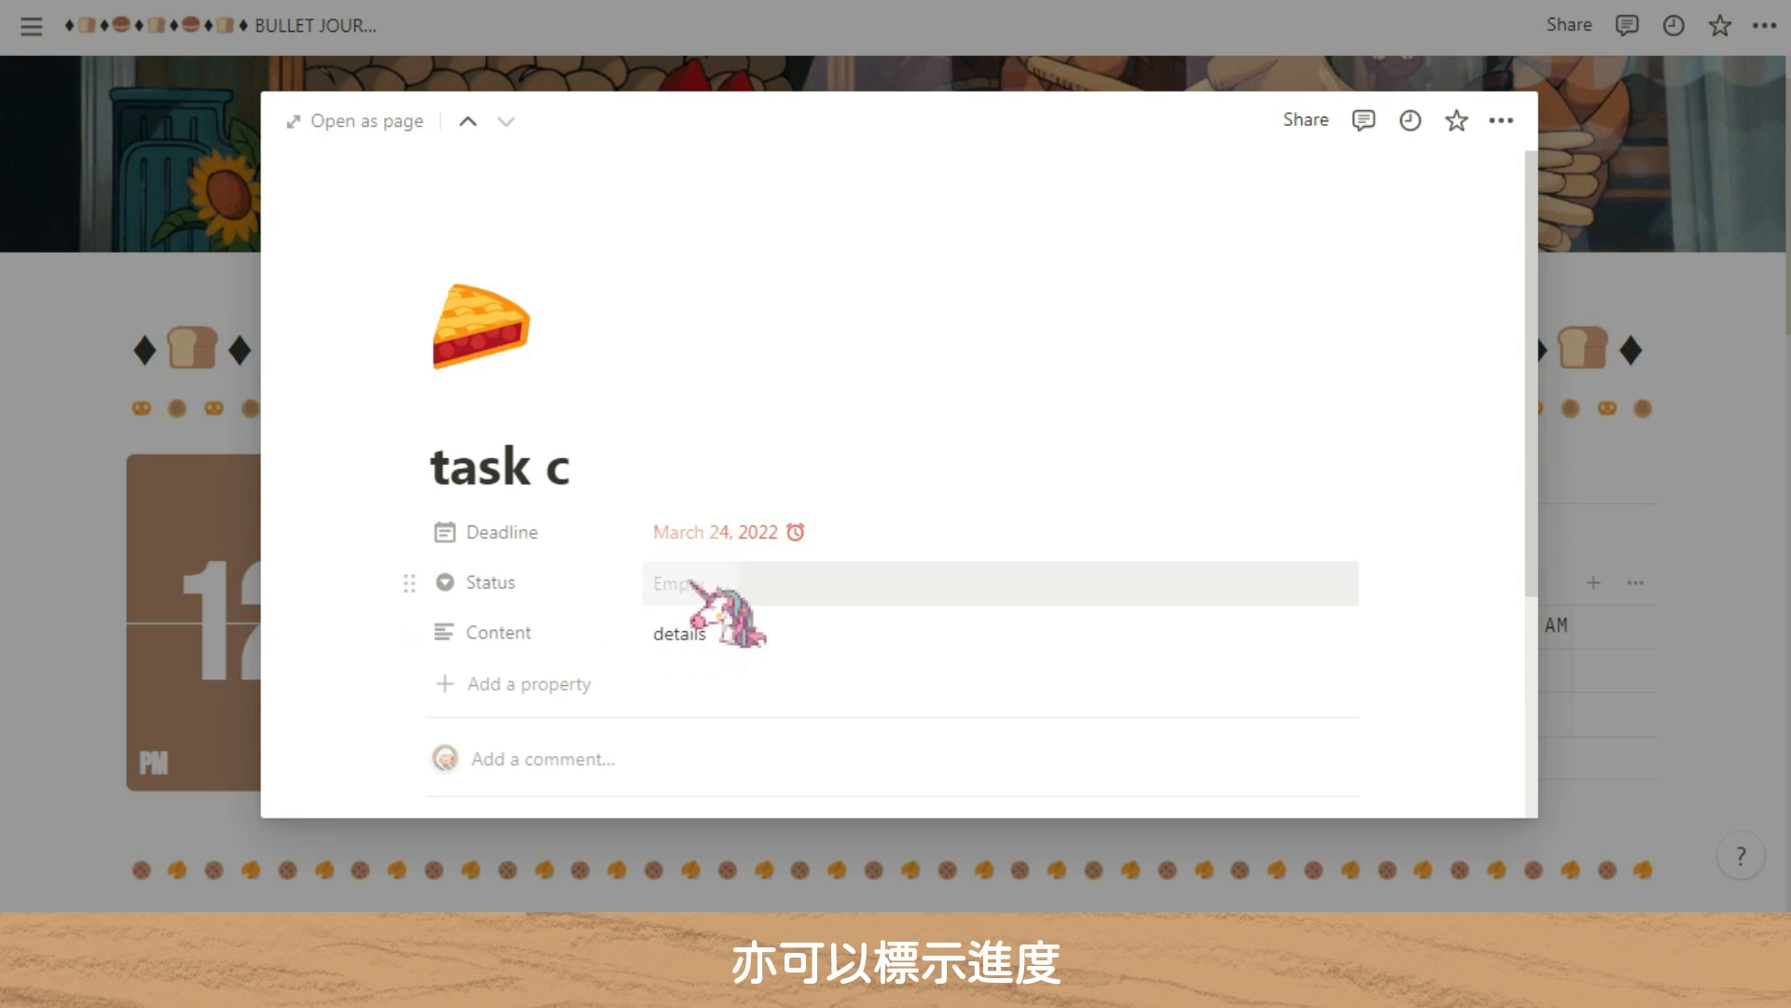
pyautogui.click(716, 586)
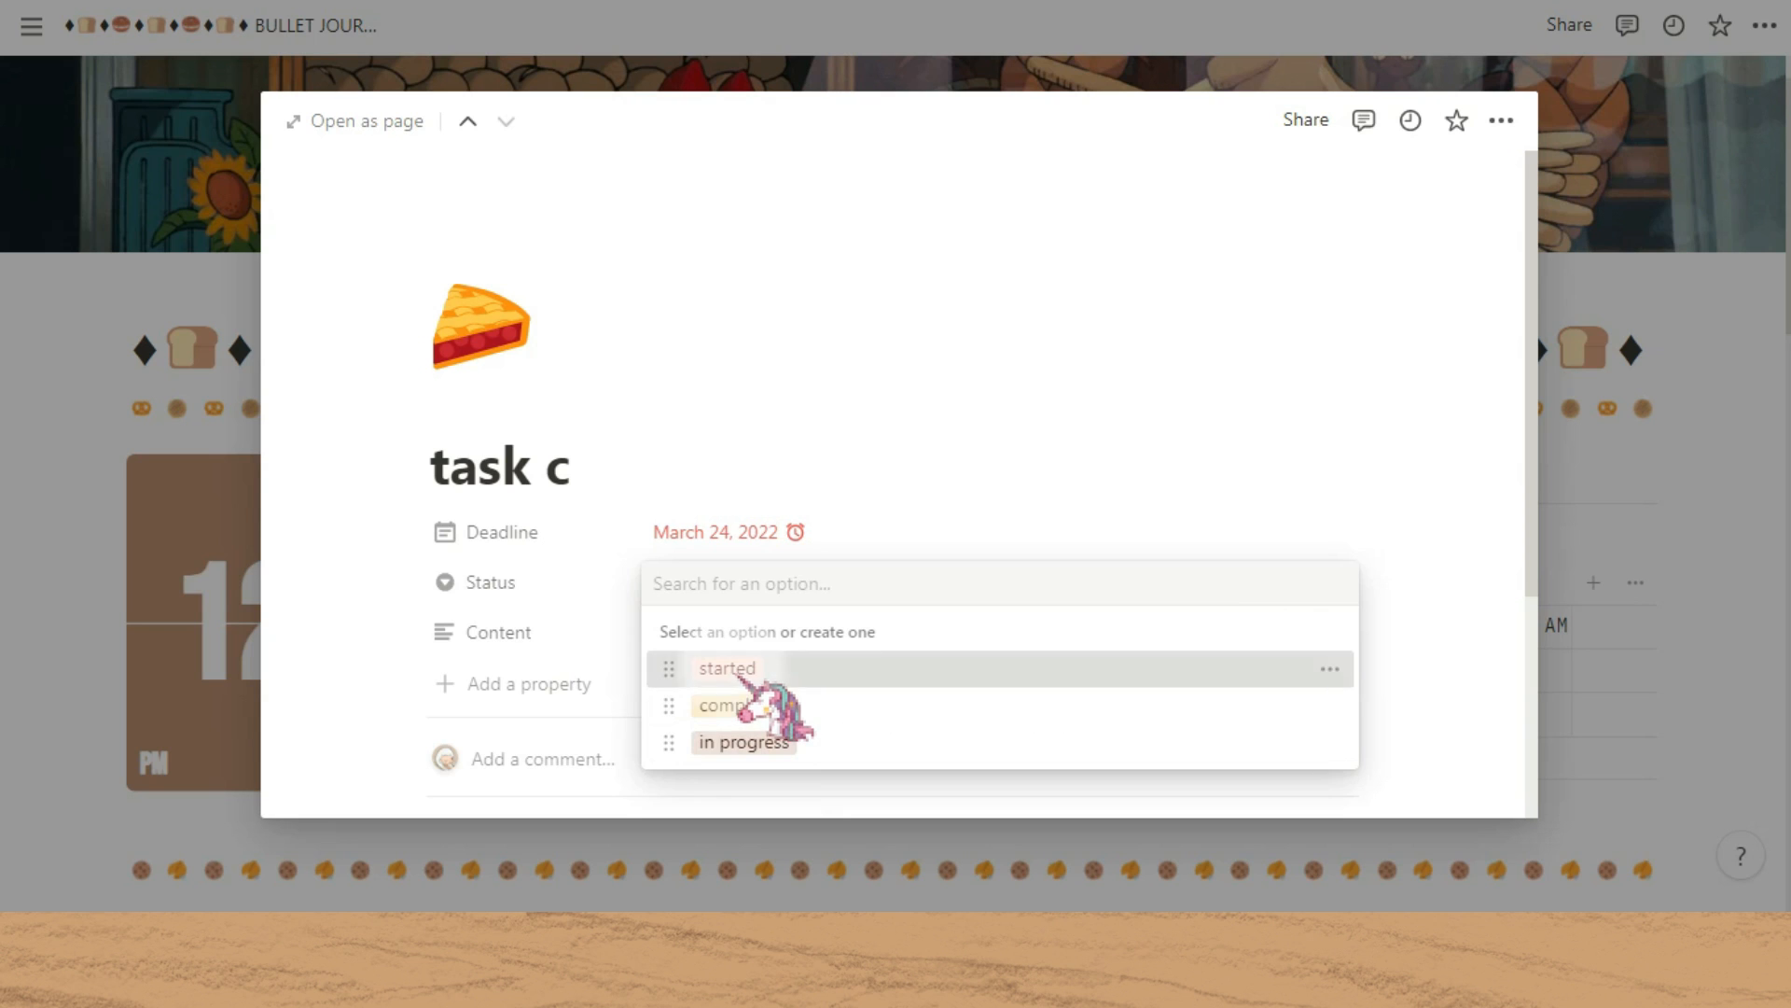
pyautogui.click(737, 668)
pyautogui.click(1670, 471)
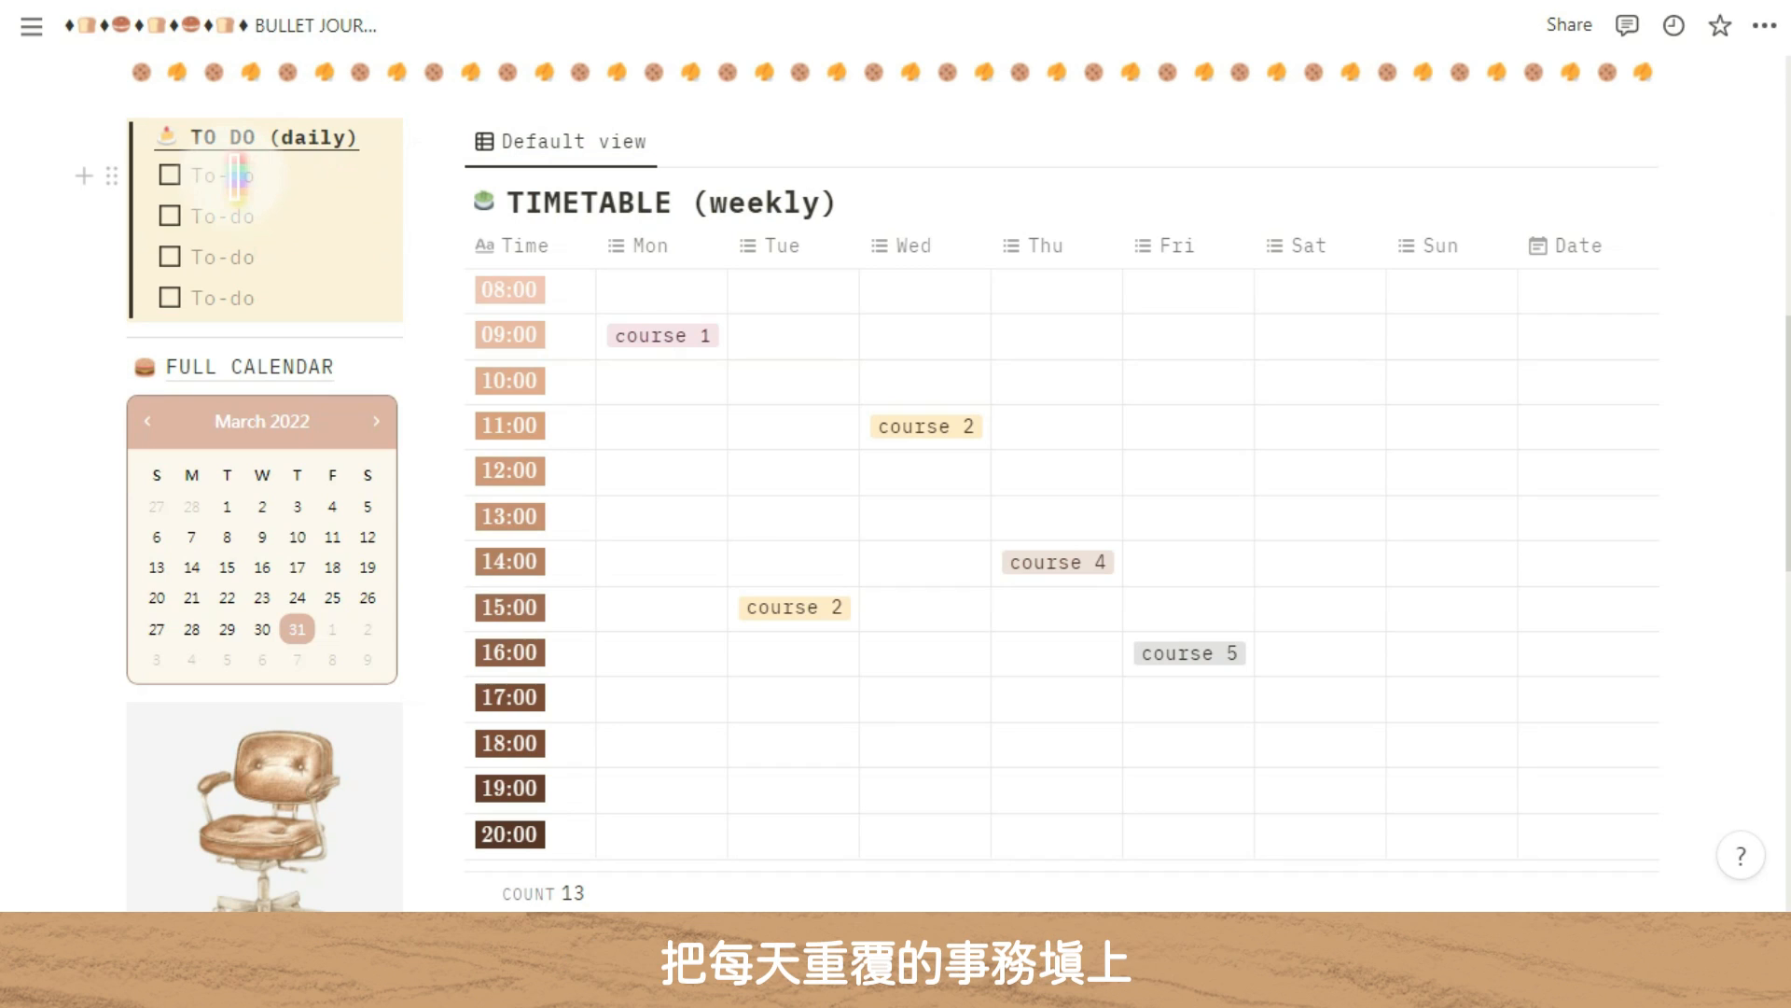
# Step: Enter "edit video" as the first item of the daily to-do list
pyautogui.write('edit vi')
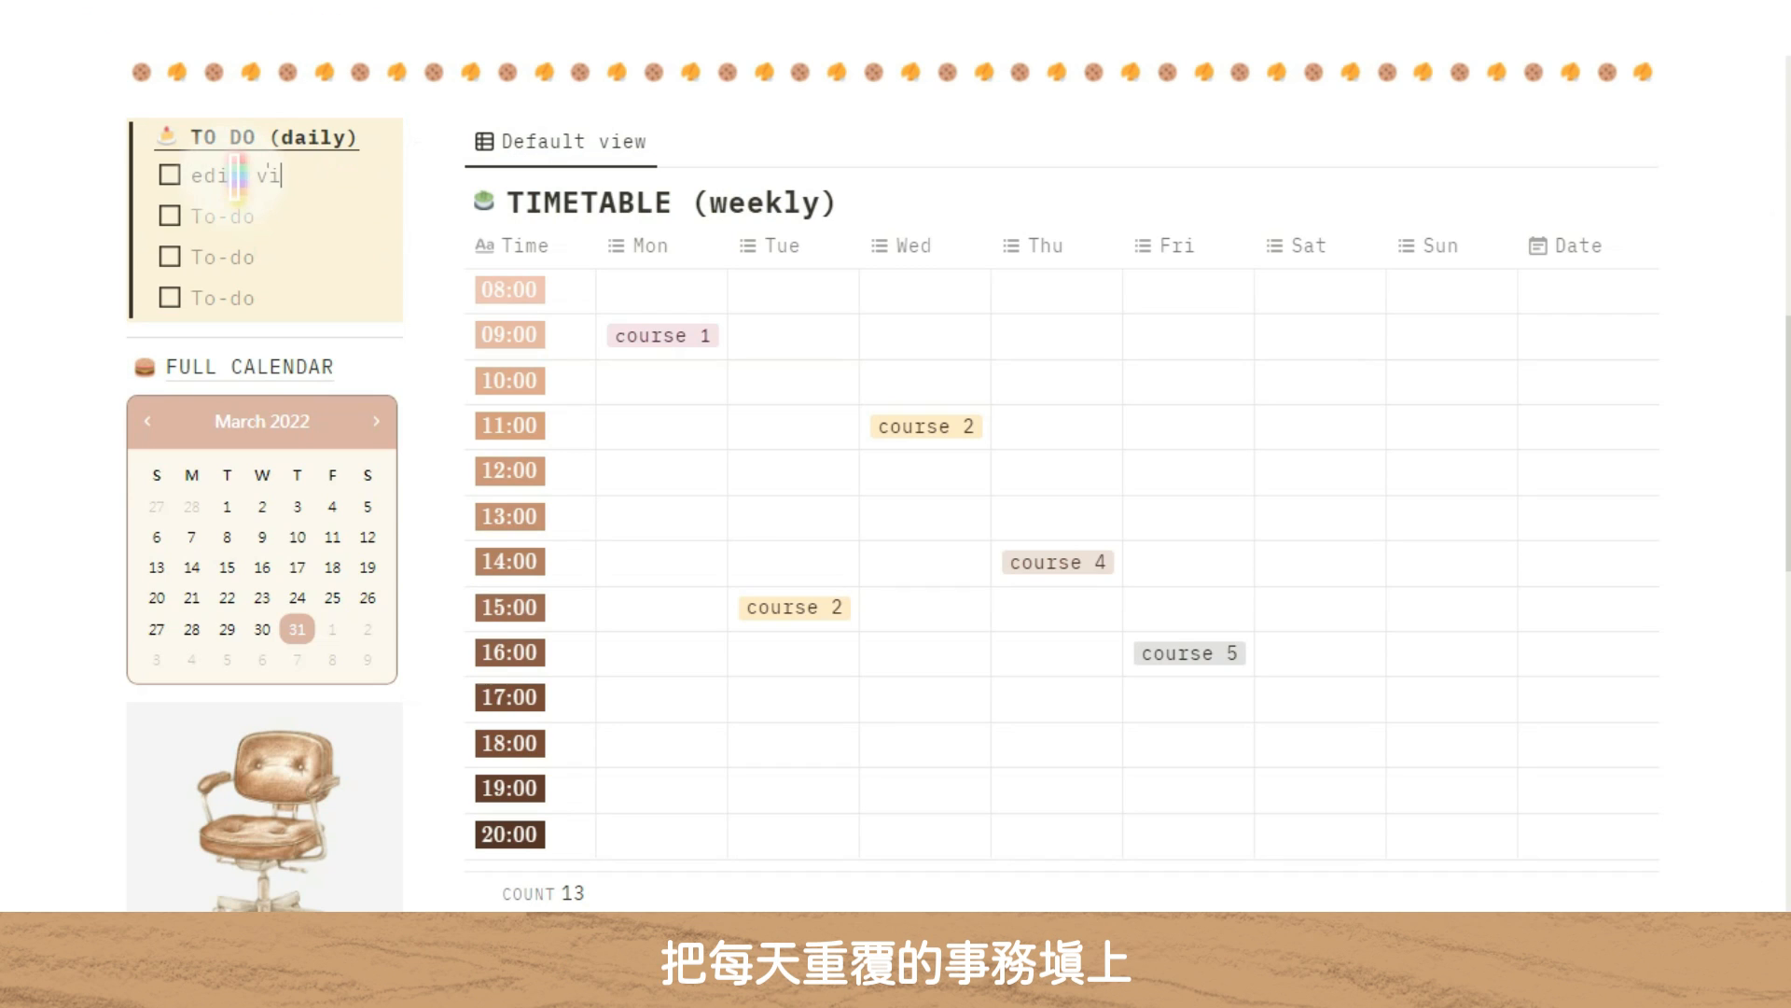
pyautogui.write('deo')
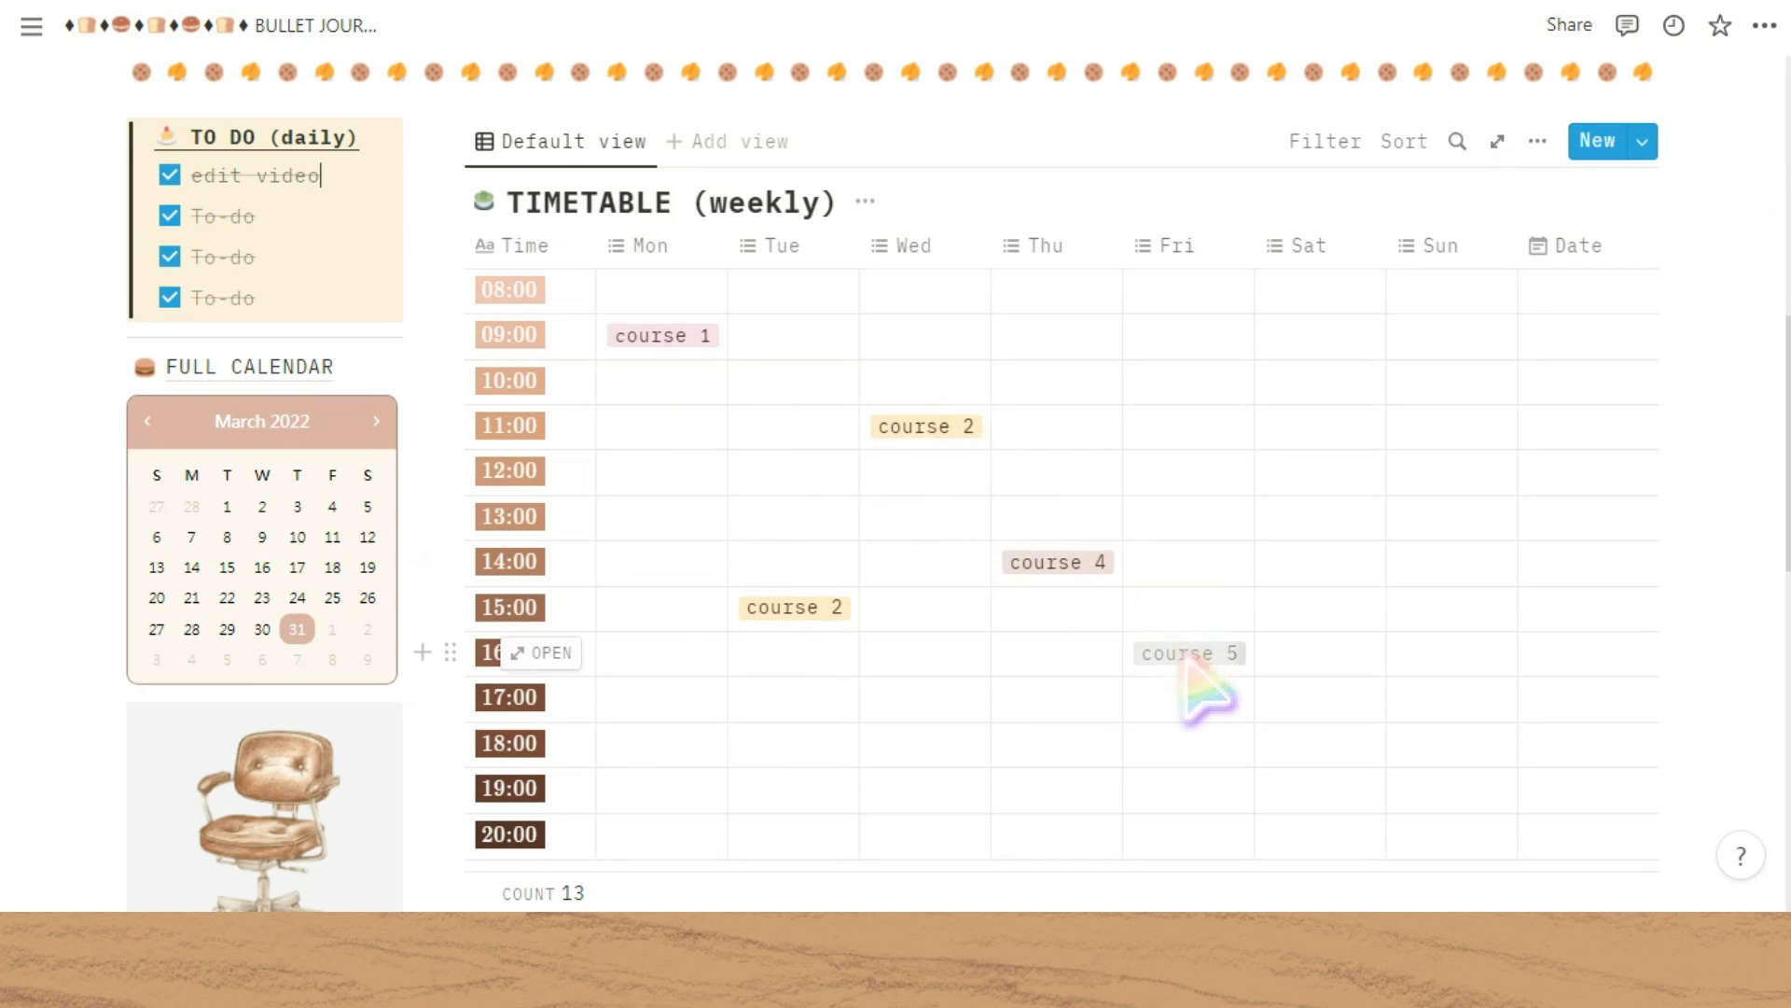
# Step: Tag the Monday 10:00 slot of the weekly timetable with course 1
pyautogui.click(686, 382)
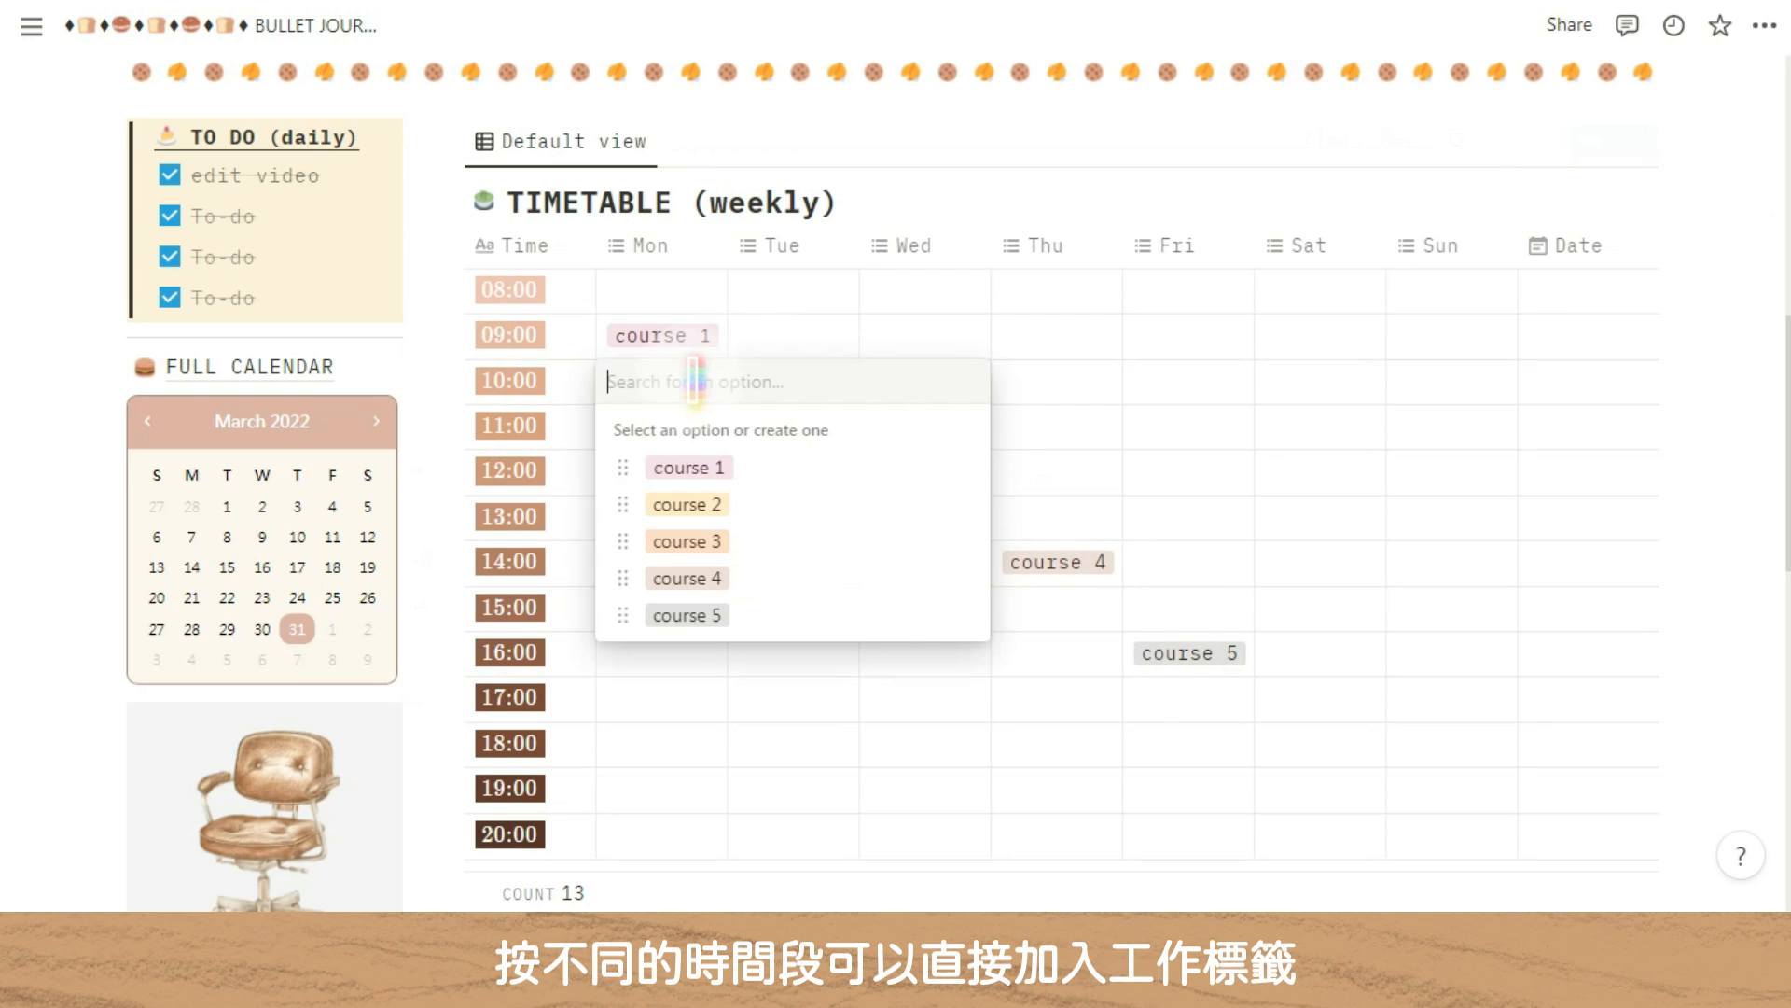
pyautogui.click(709, 472)
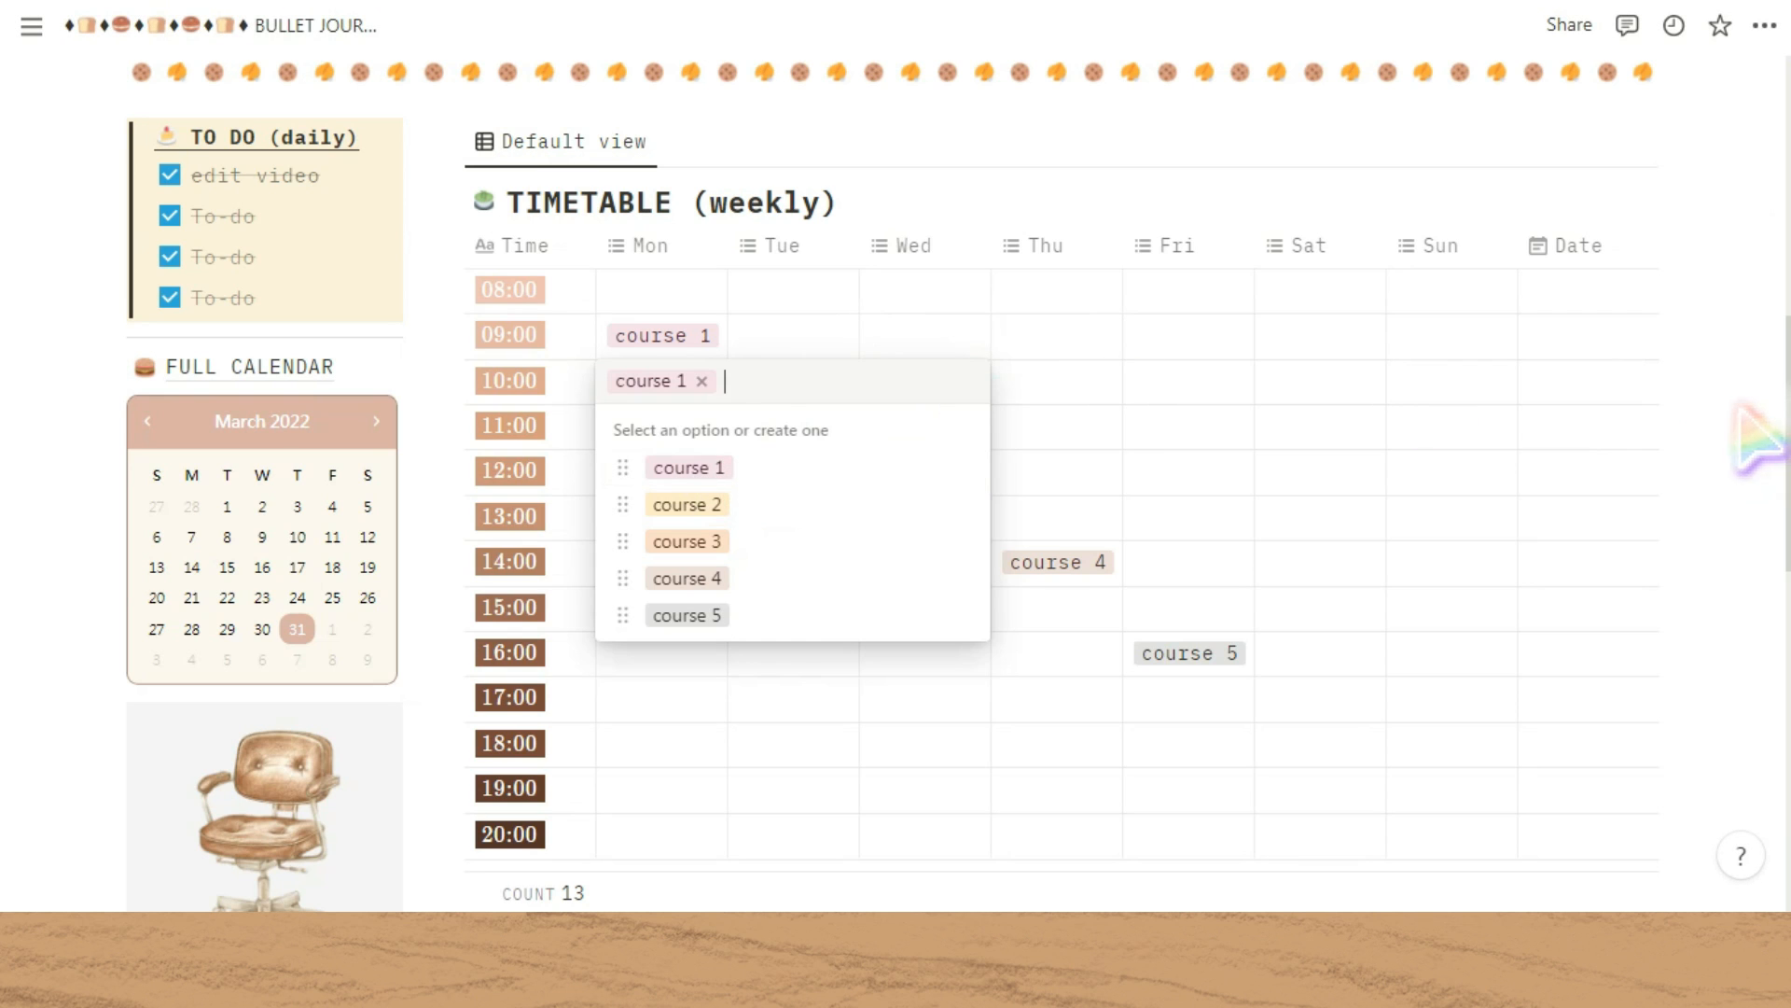
pyautogui.press('Escape')
pyautogui.press('Escape')
# Step: Add a "course 6" option to the timetable's Mon property and close the property settings
pyautogui.click(668, 262)
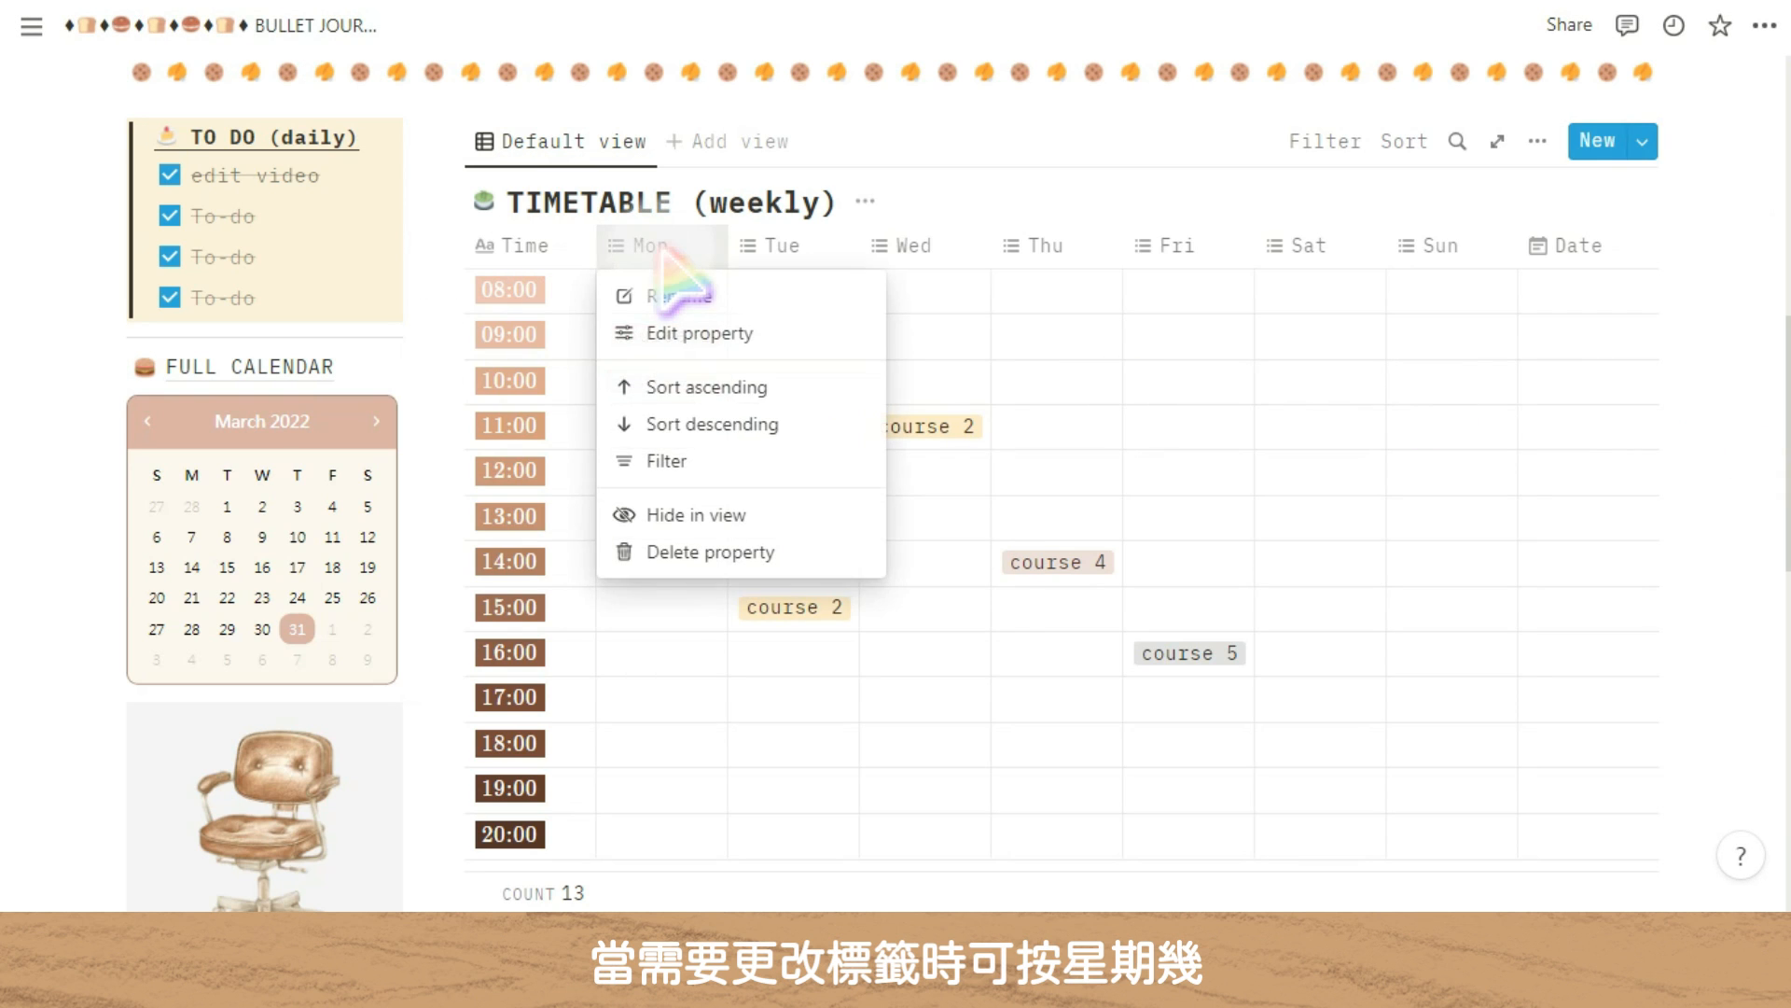
pyautogui.click(695, 334)
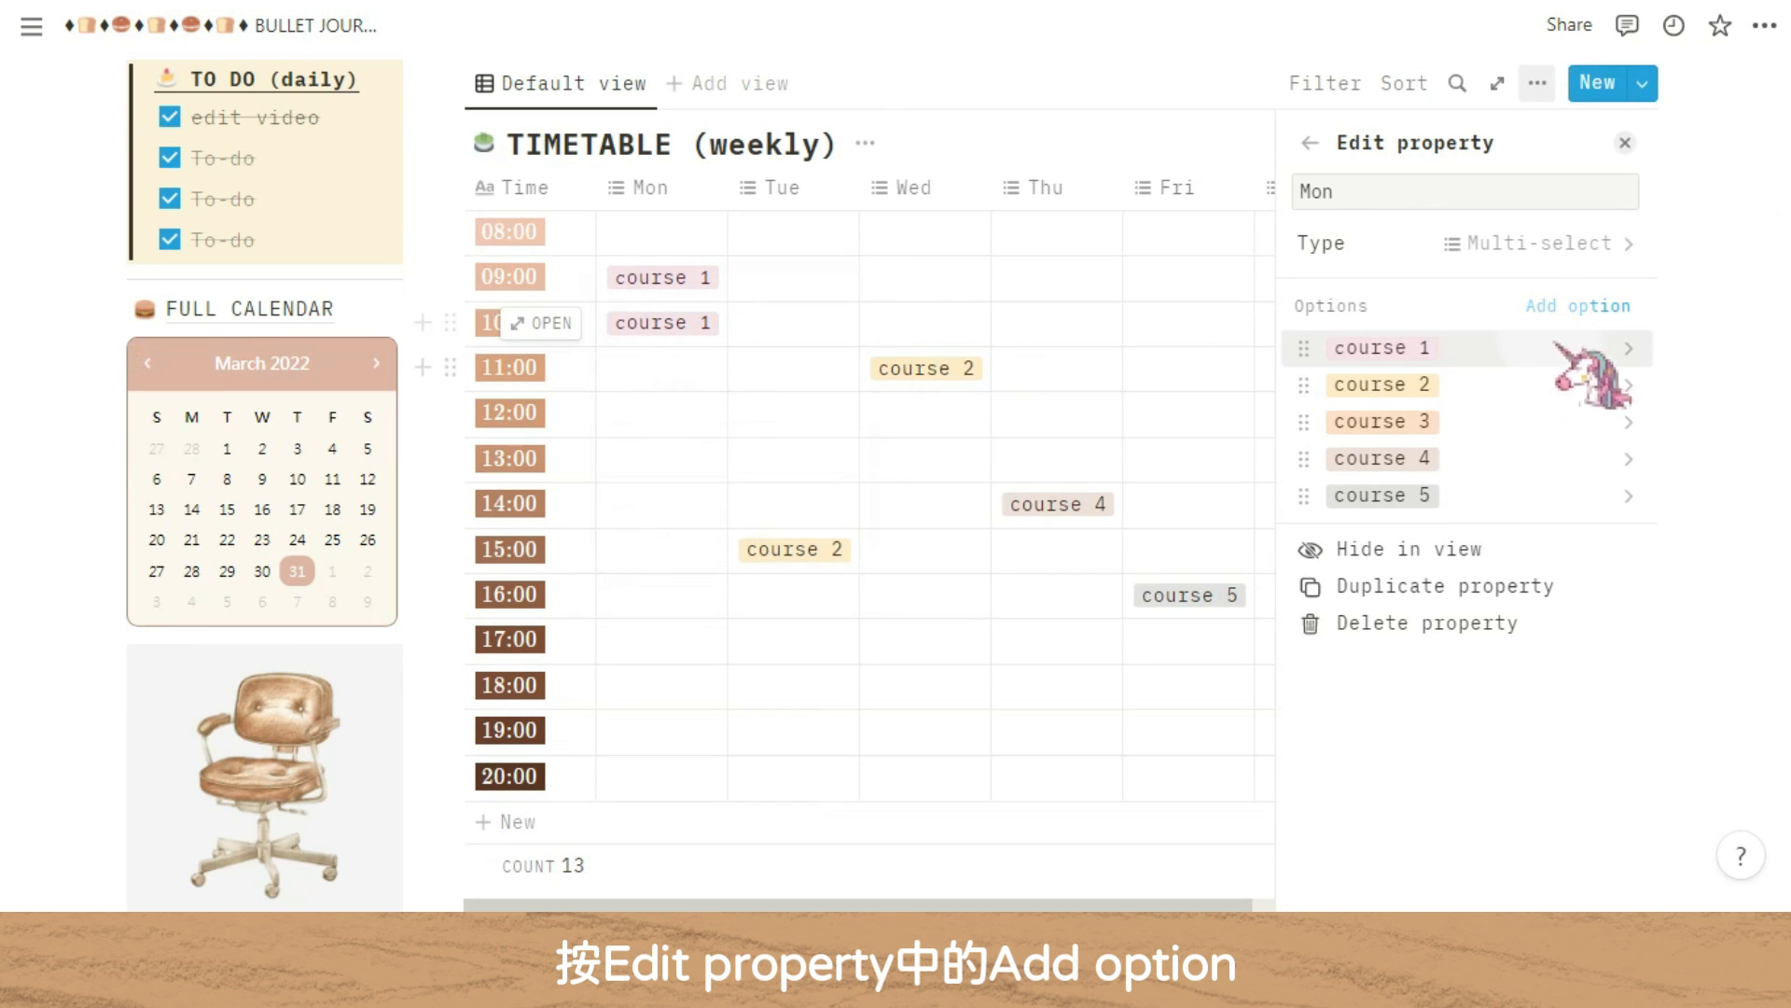
pyautogui.click(1592, 307)
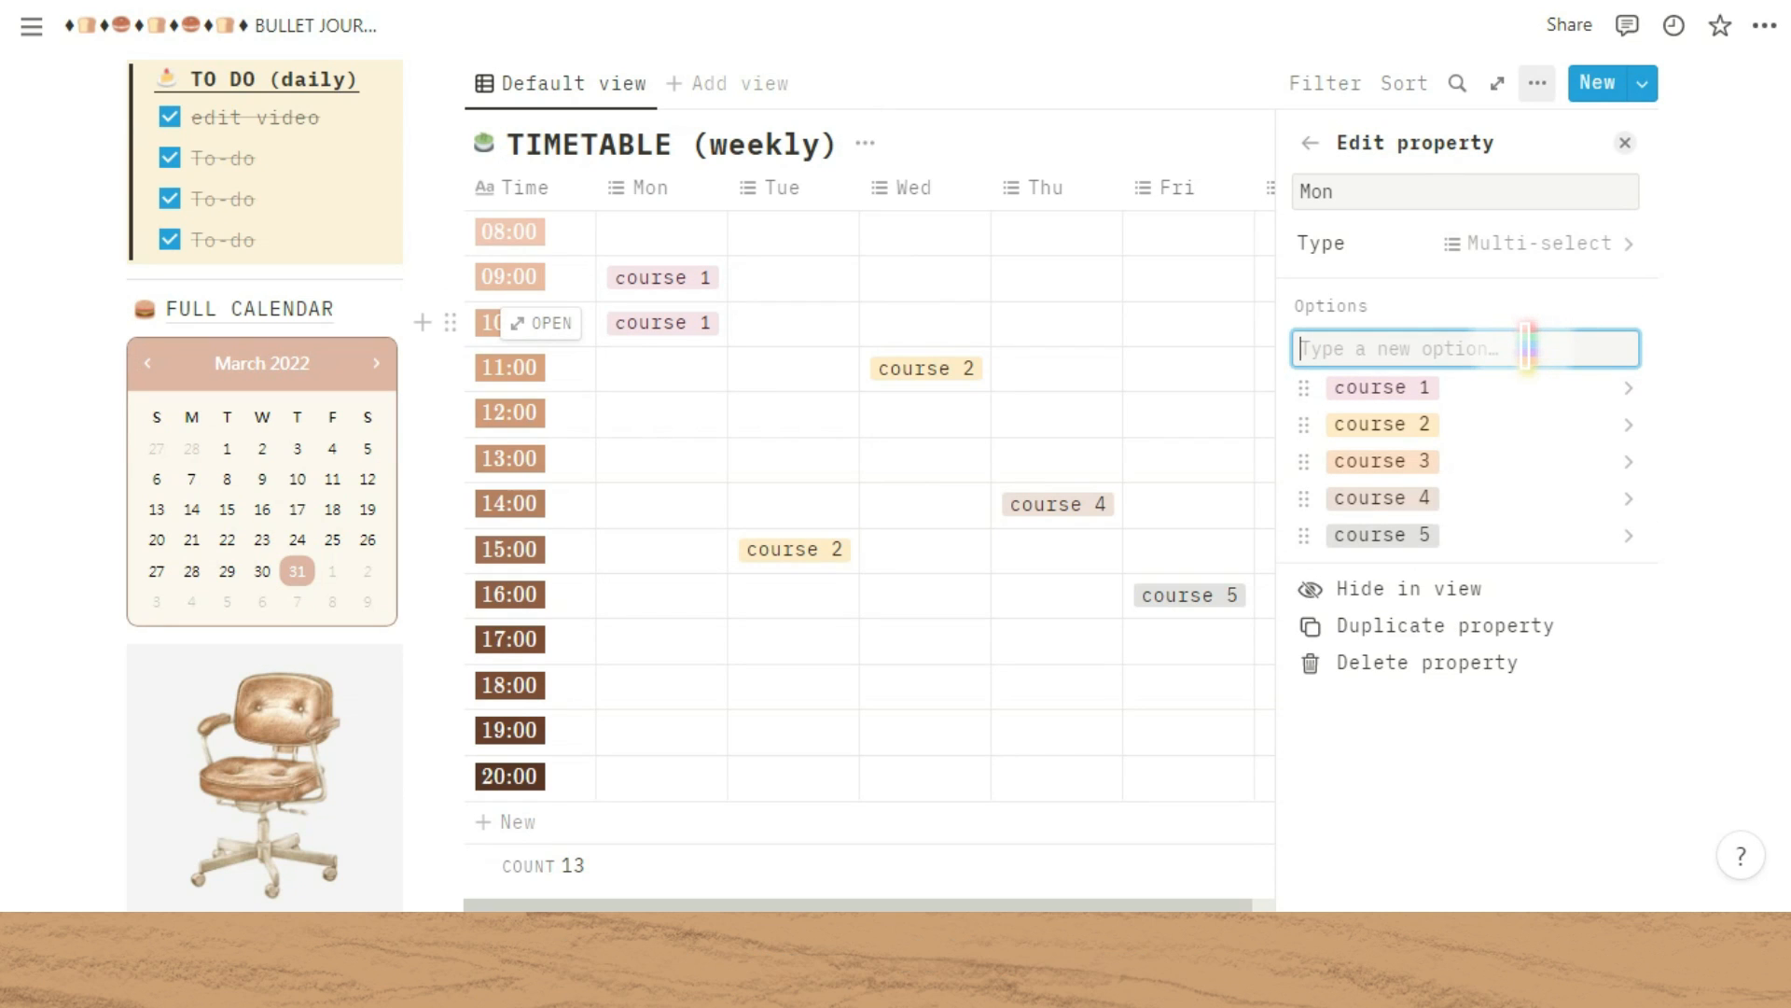
pyautogui.write('course 6')
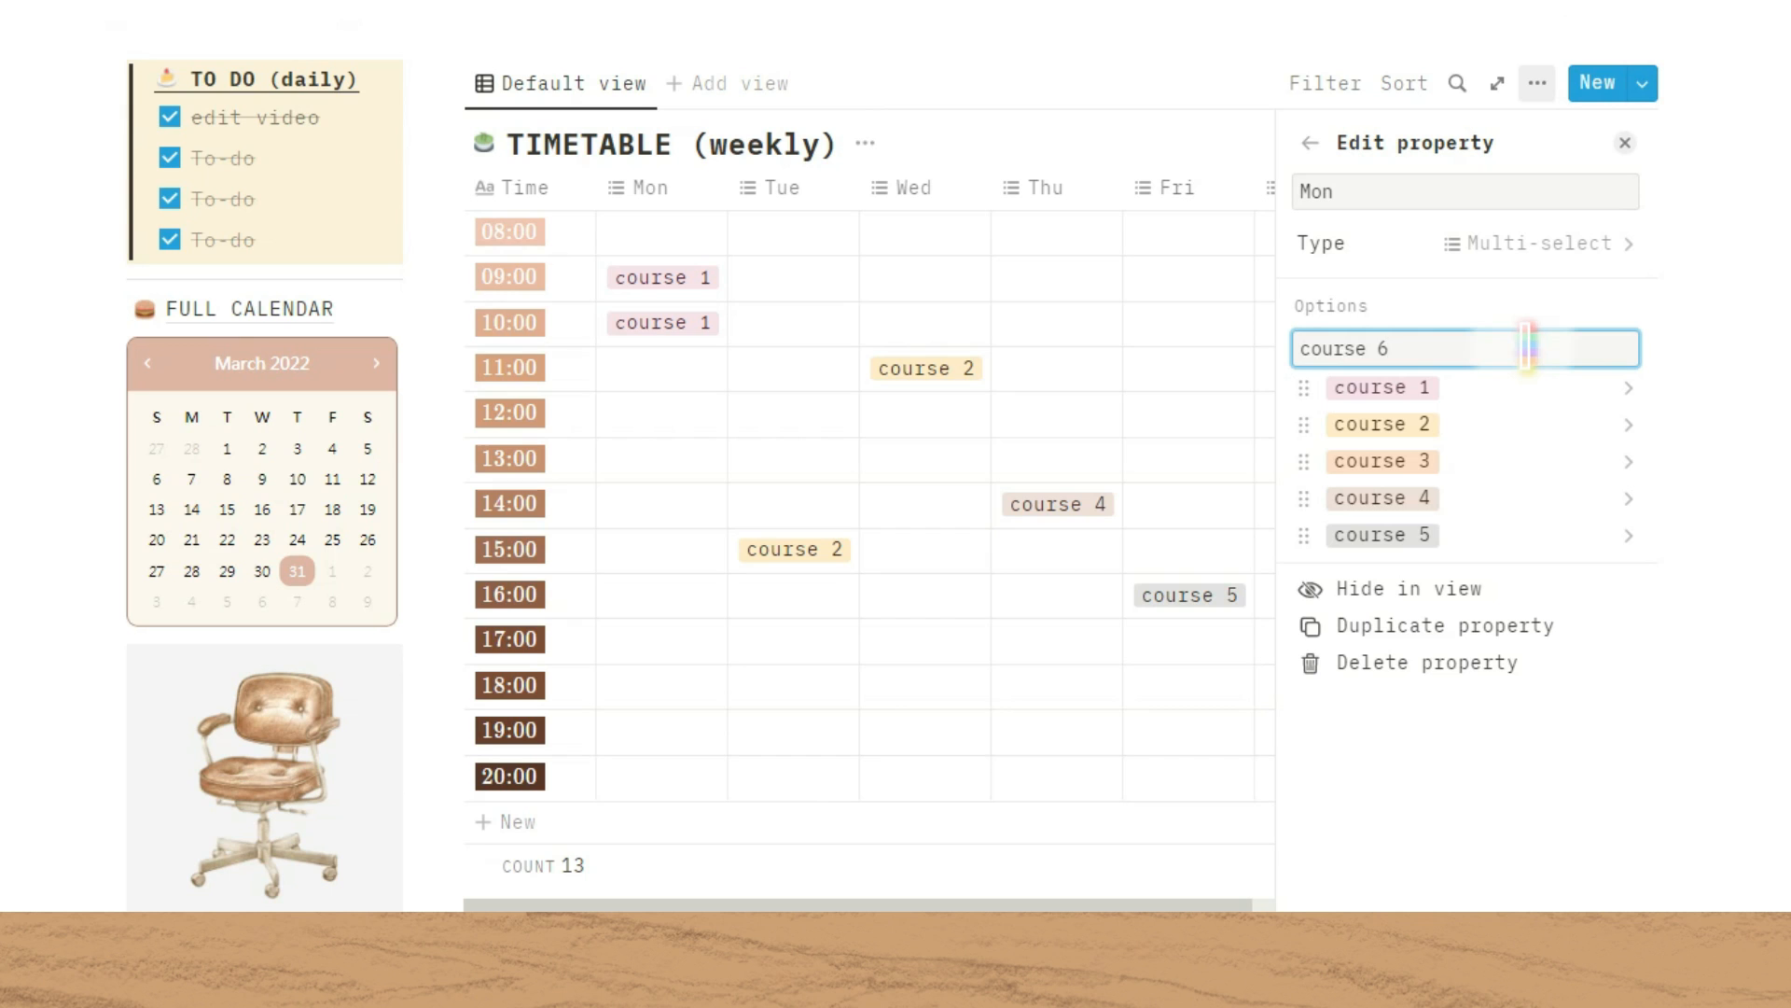
pyautogui.press('Return')
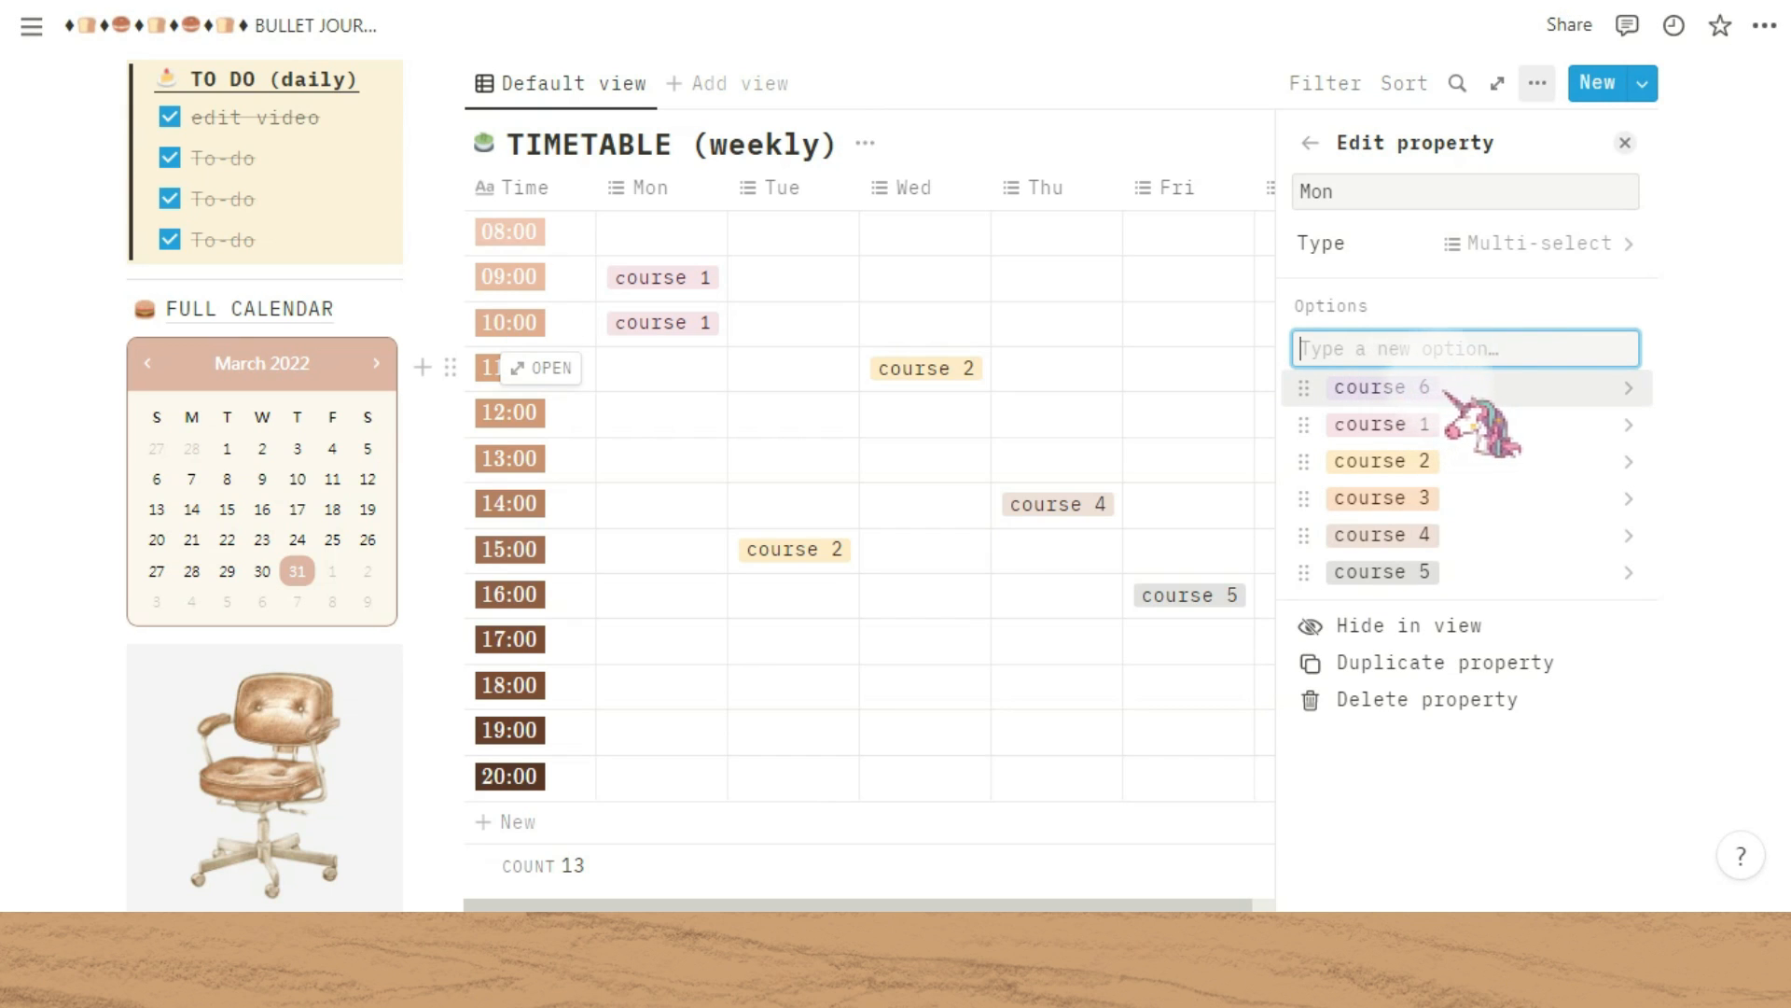
pyautogui.click(1265, 366)
# Step: Tag the Monday 11:00 slot of the weekly timetable with course 6
pyautogui.click(664, 369)
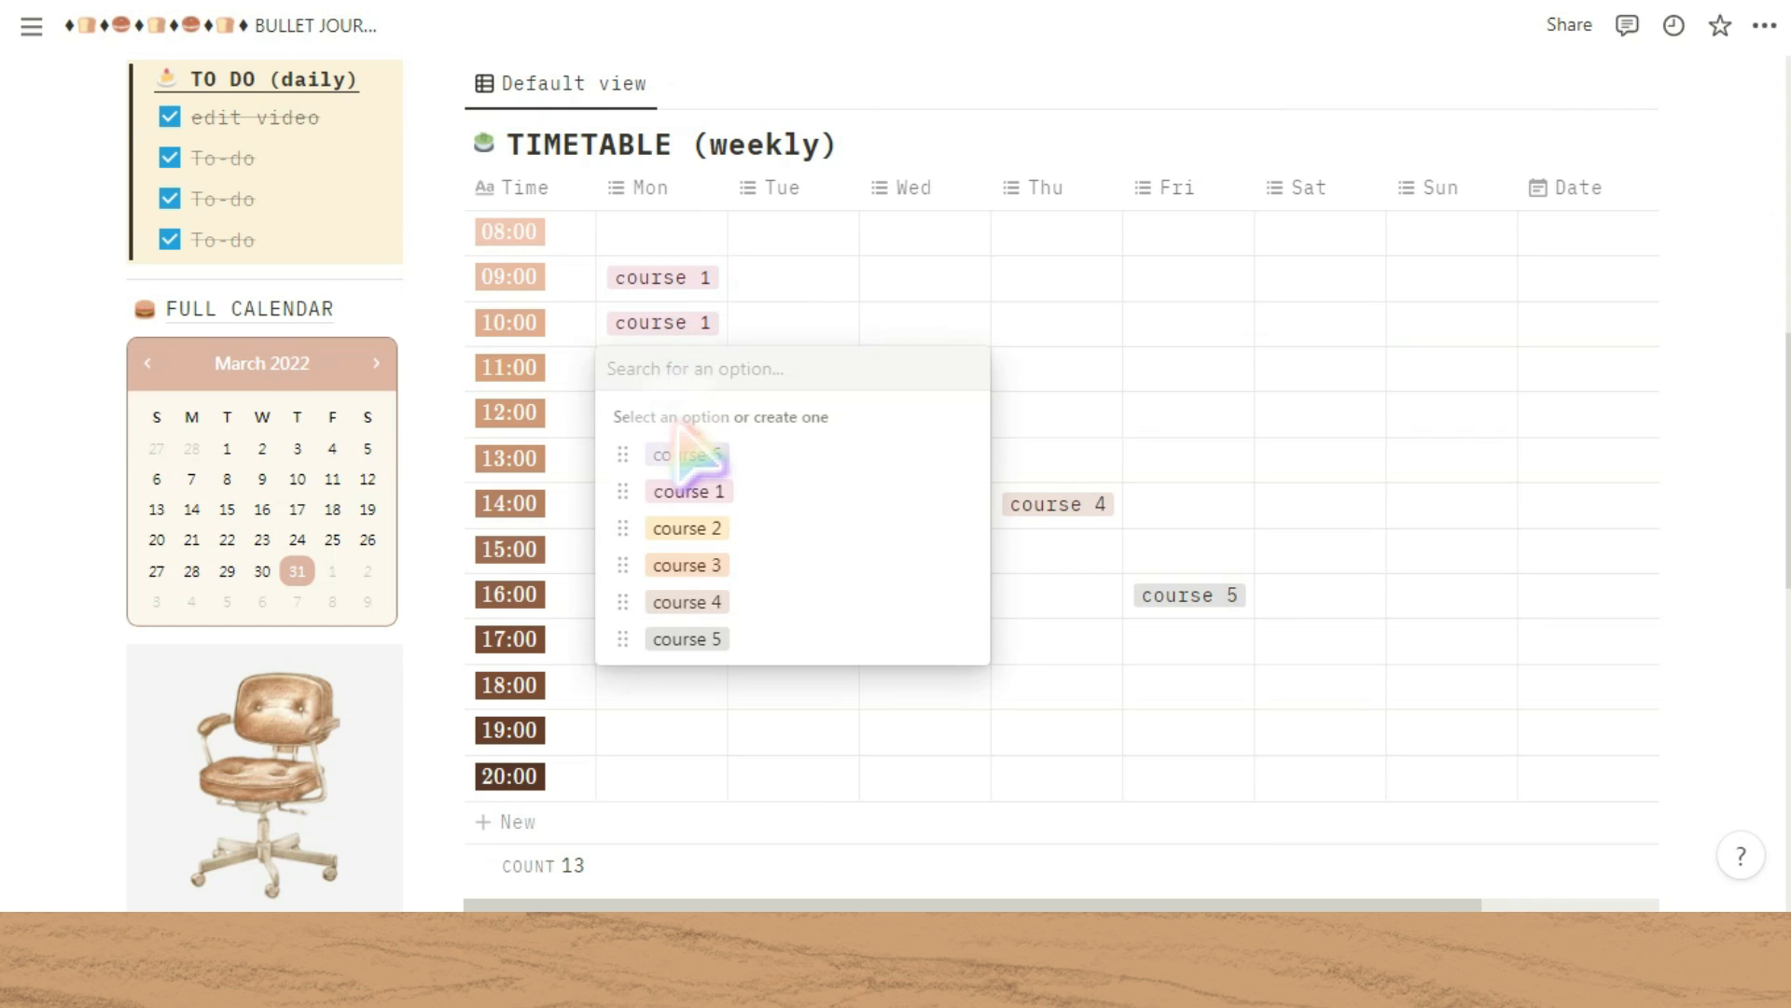
pyautogui.click(690, 457)
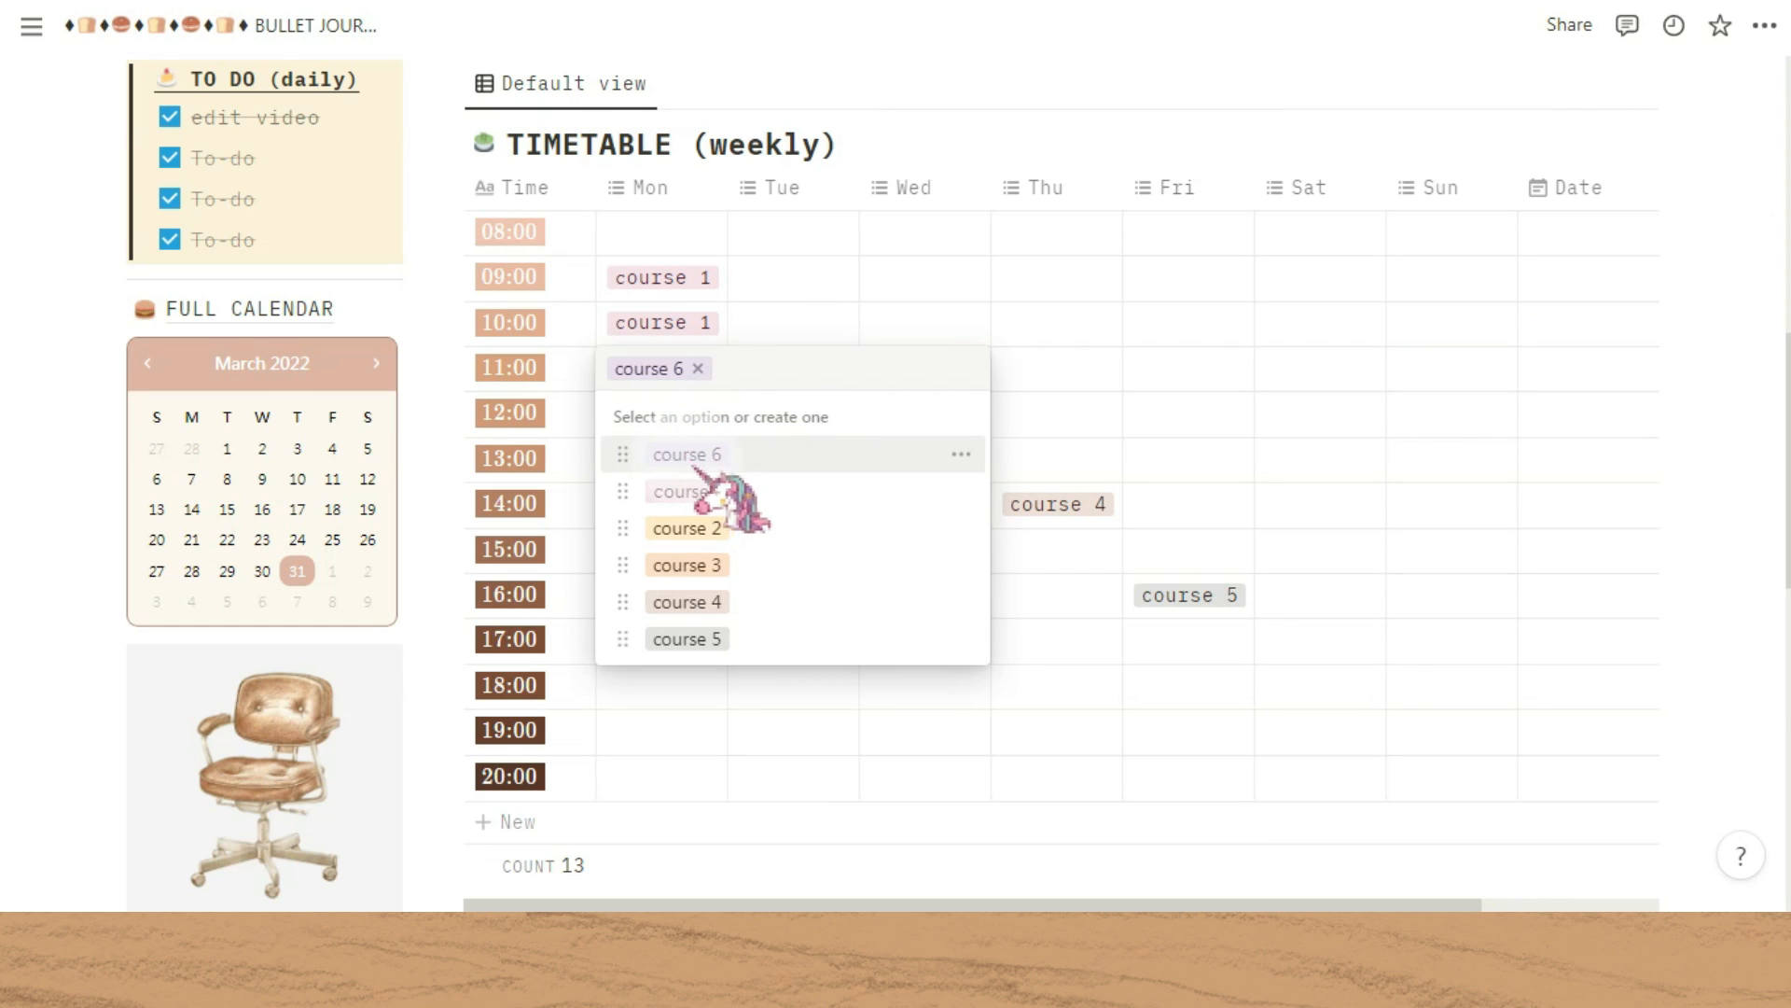
pyautogui.press('Escape')
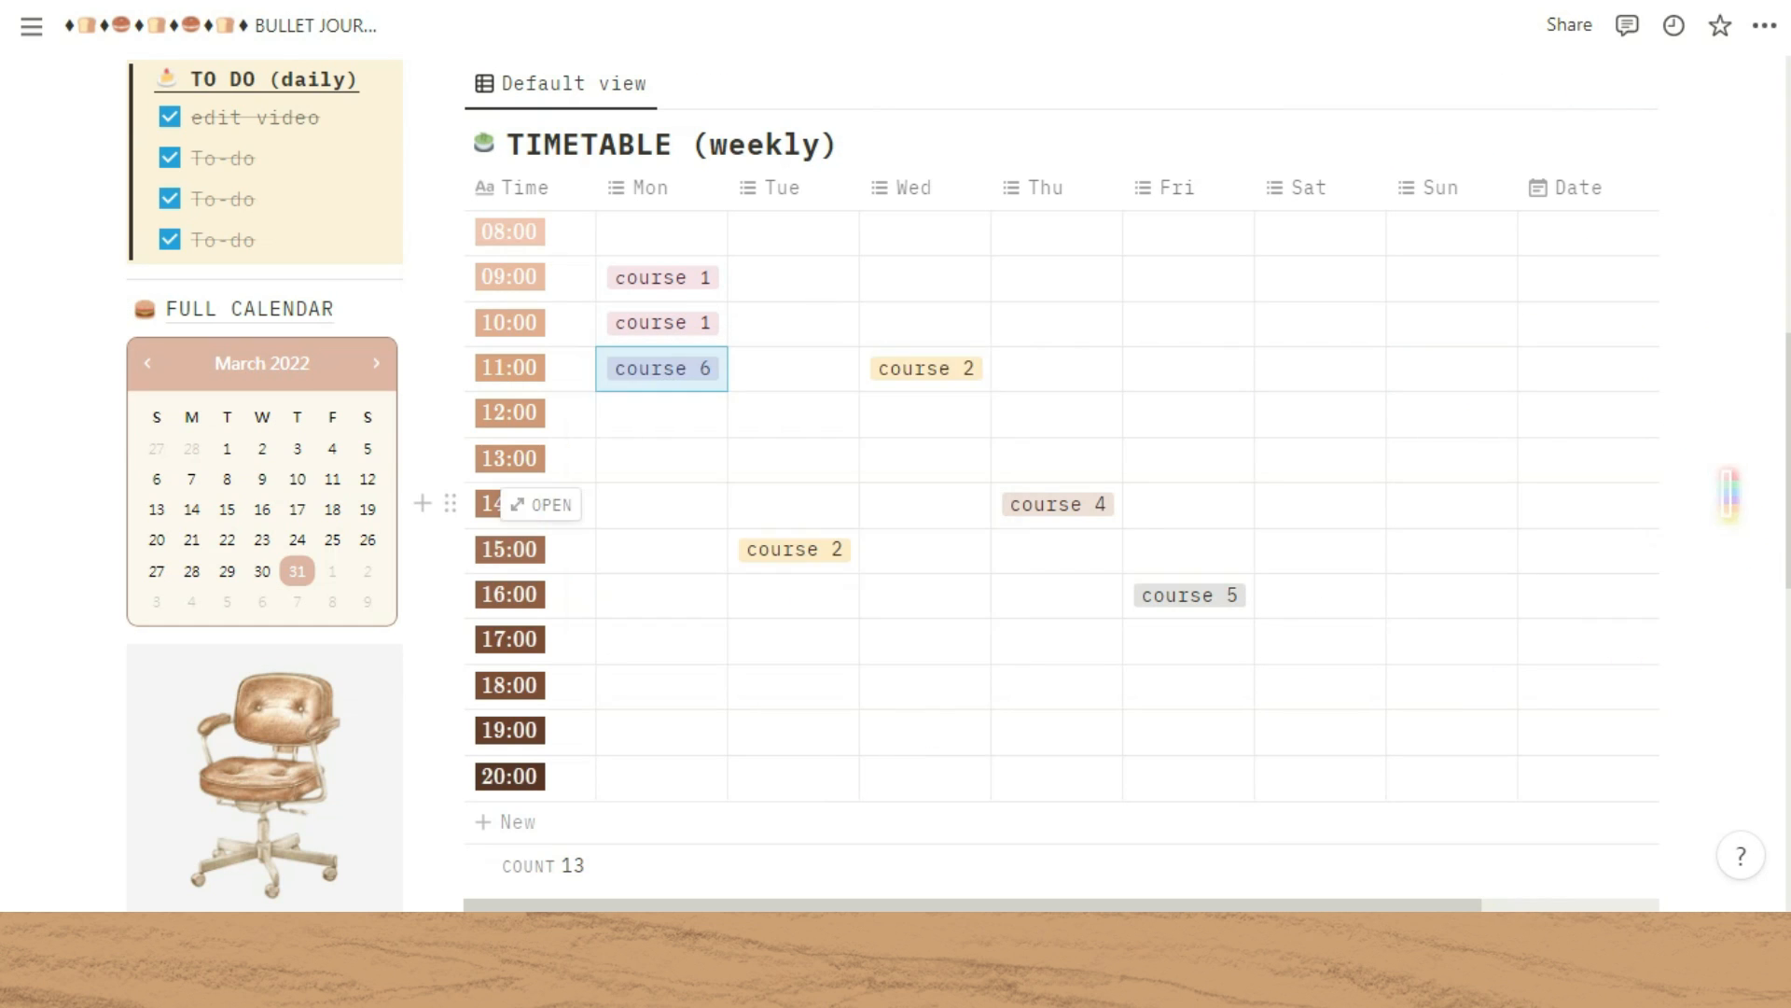
pyautogui.click(1732, 495)
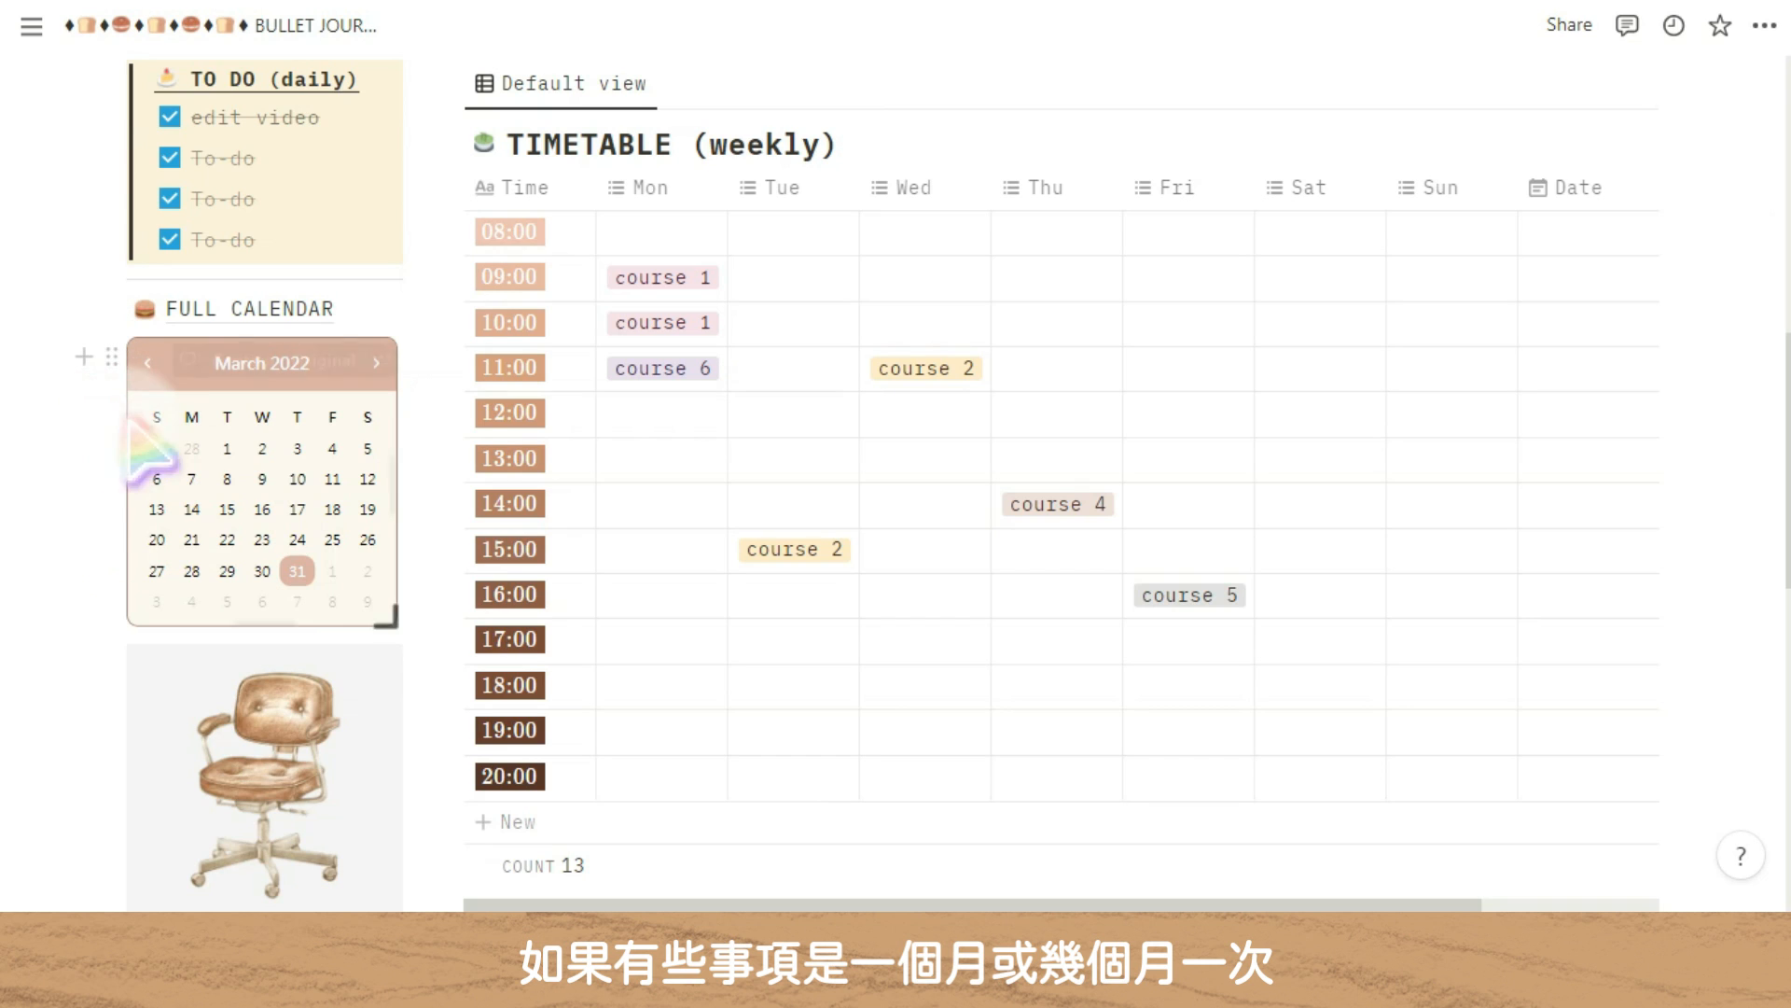
# Step: Open the full calendar and add an entry titled "Meeting" on March 2, 2022
pyautogui.click(209, 314)
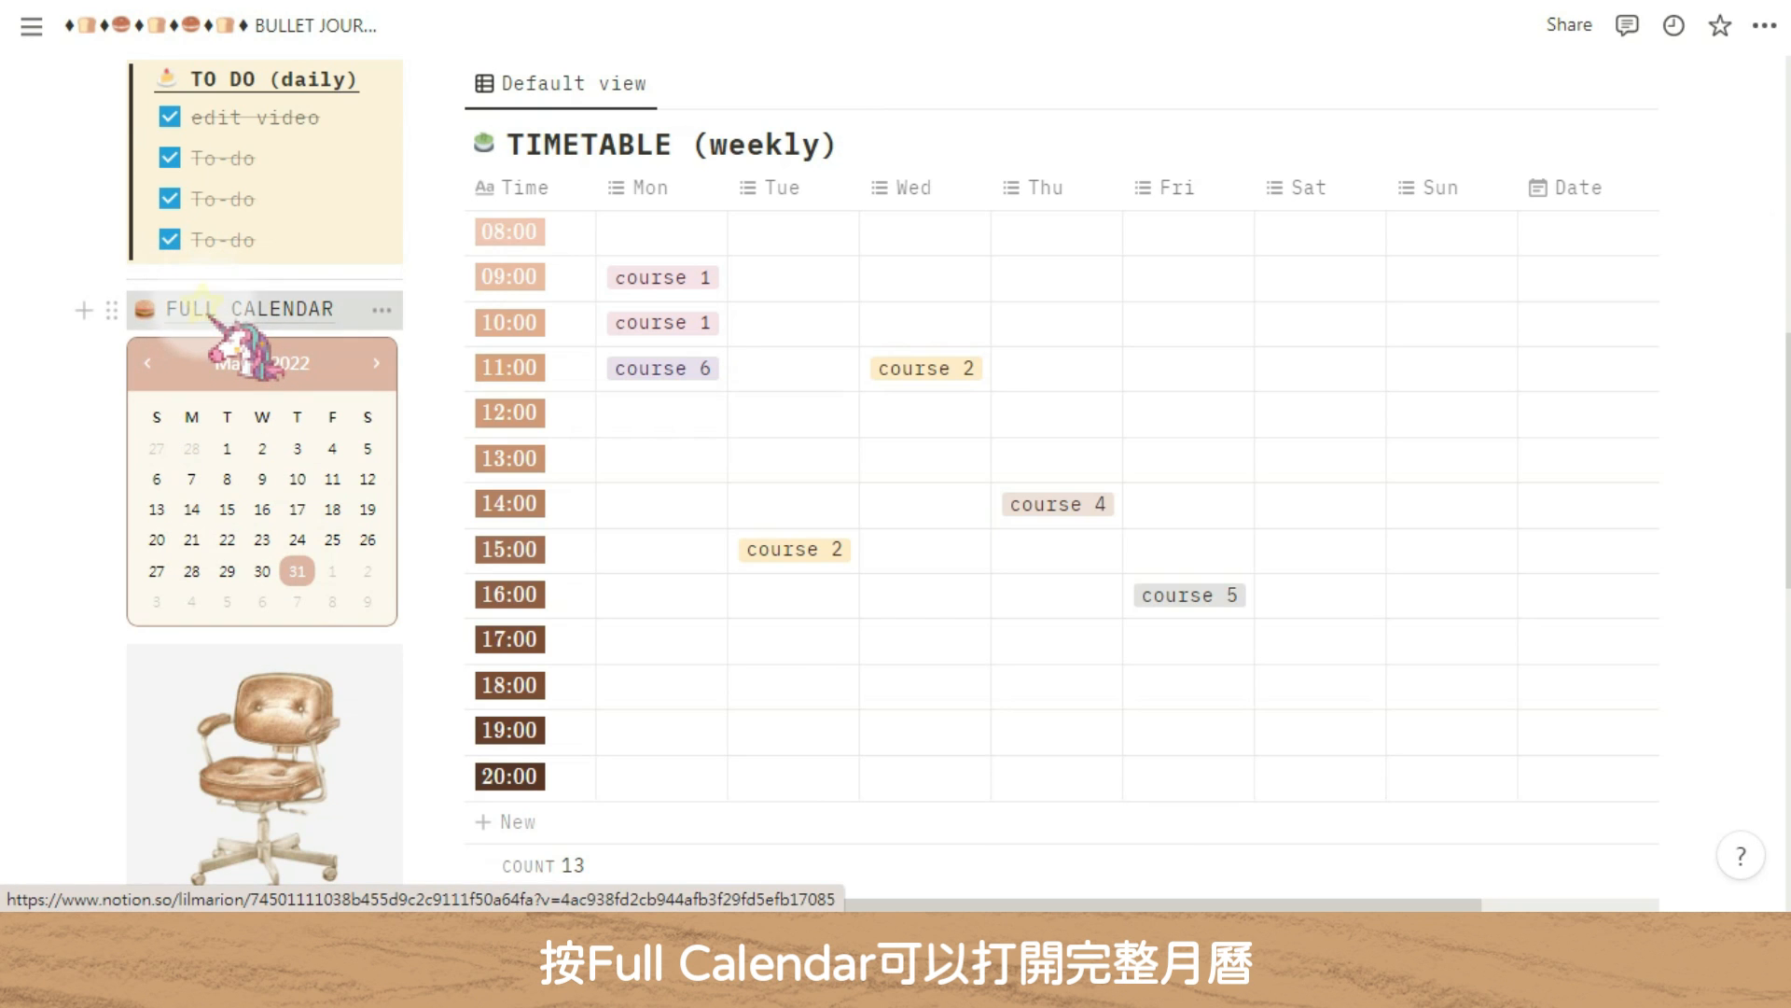
pyautogui.click(866, 391)
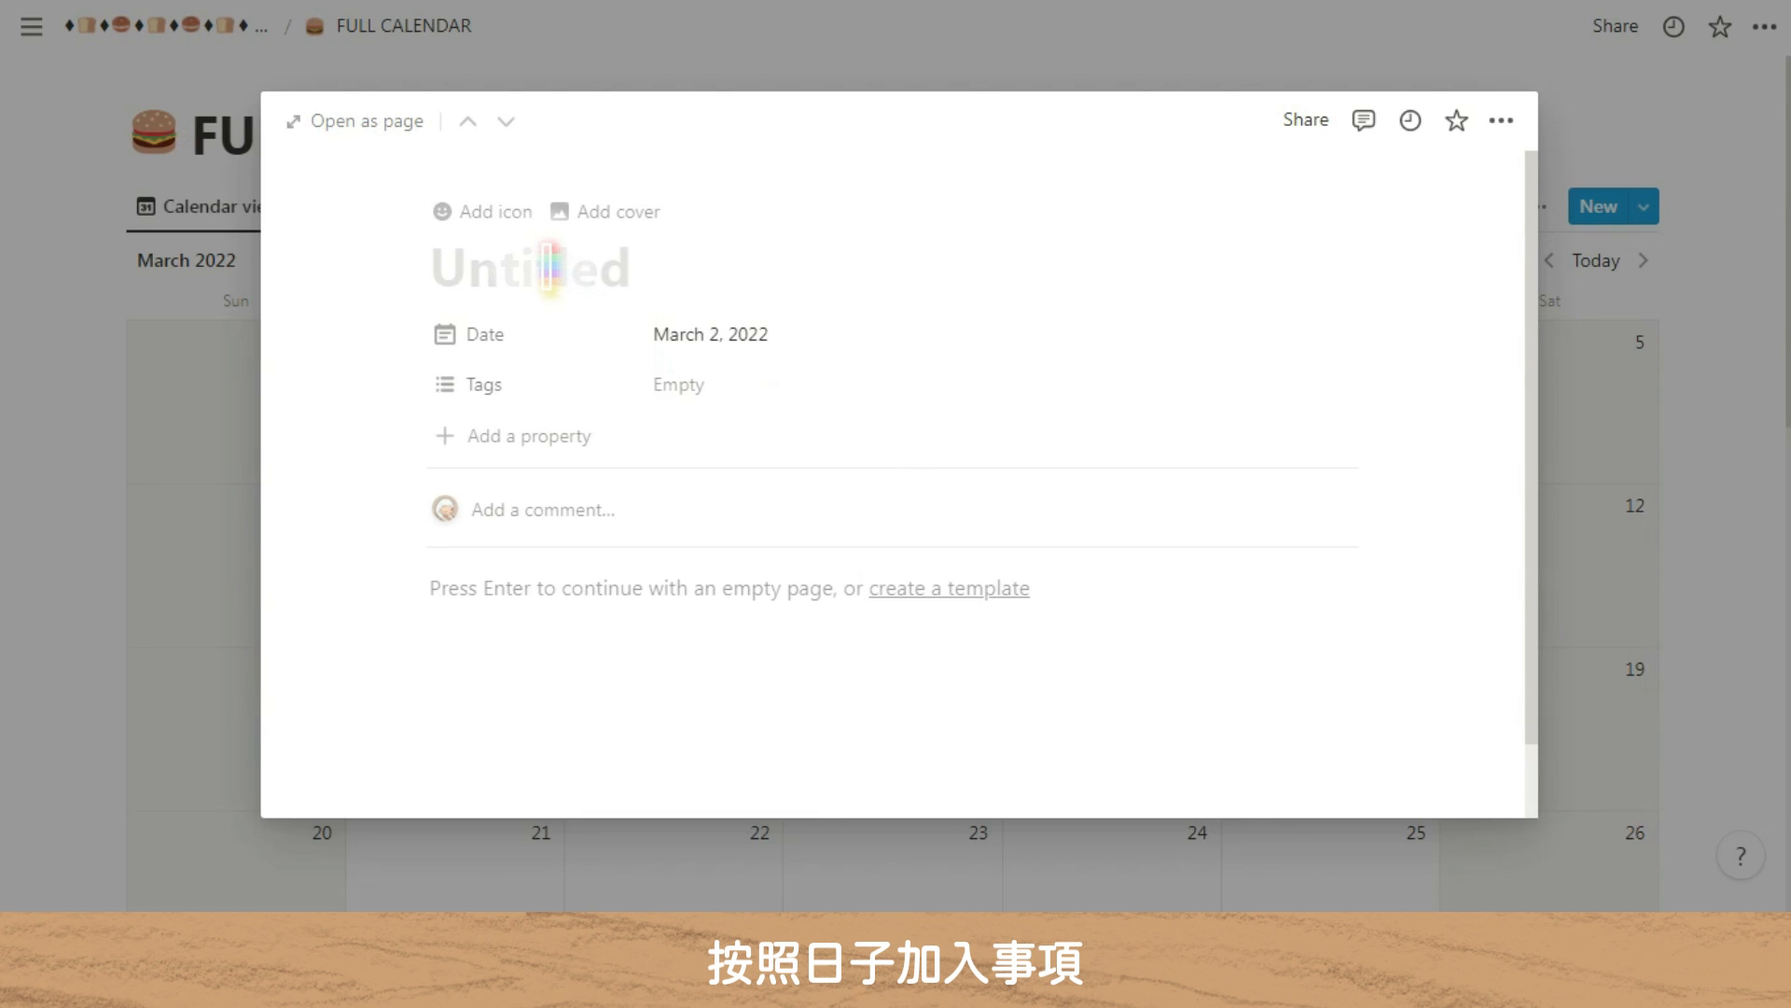
pyautogui.write('Meeting')
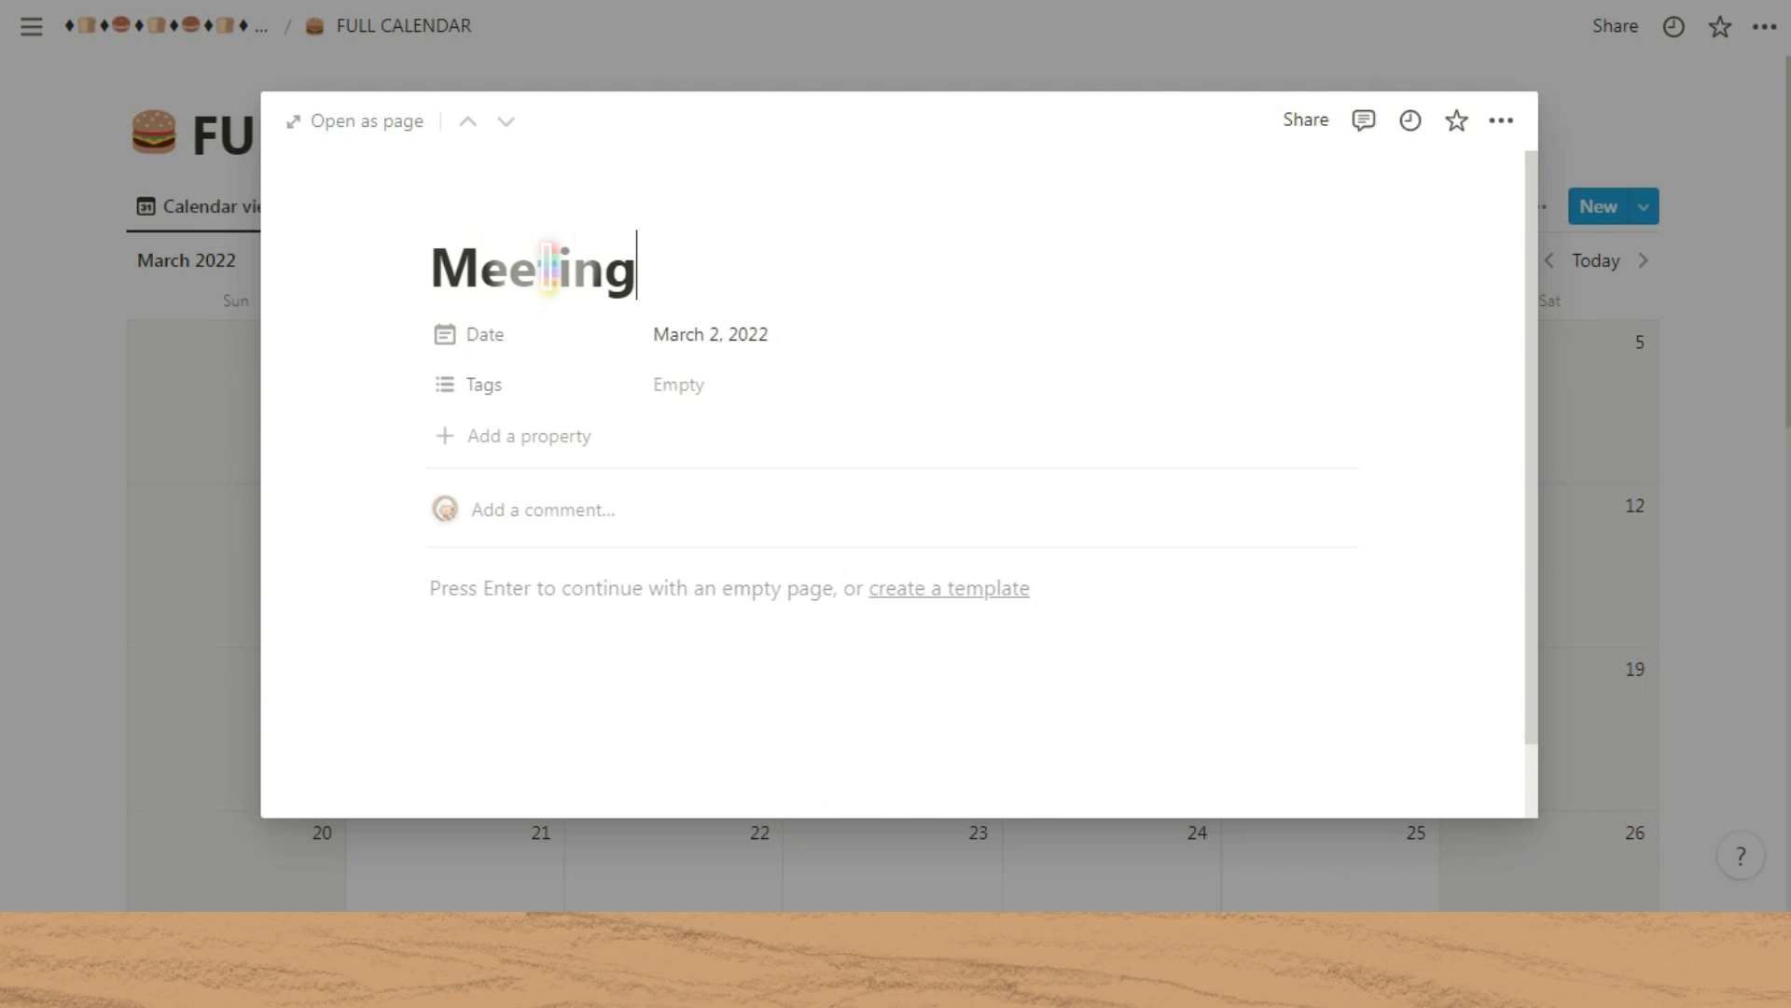
pyautogui.click(1726, 298)
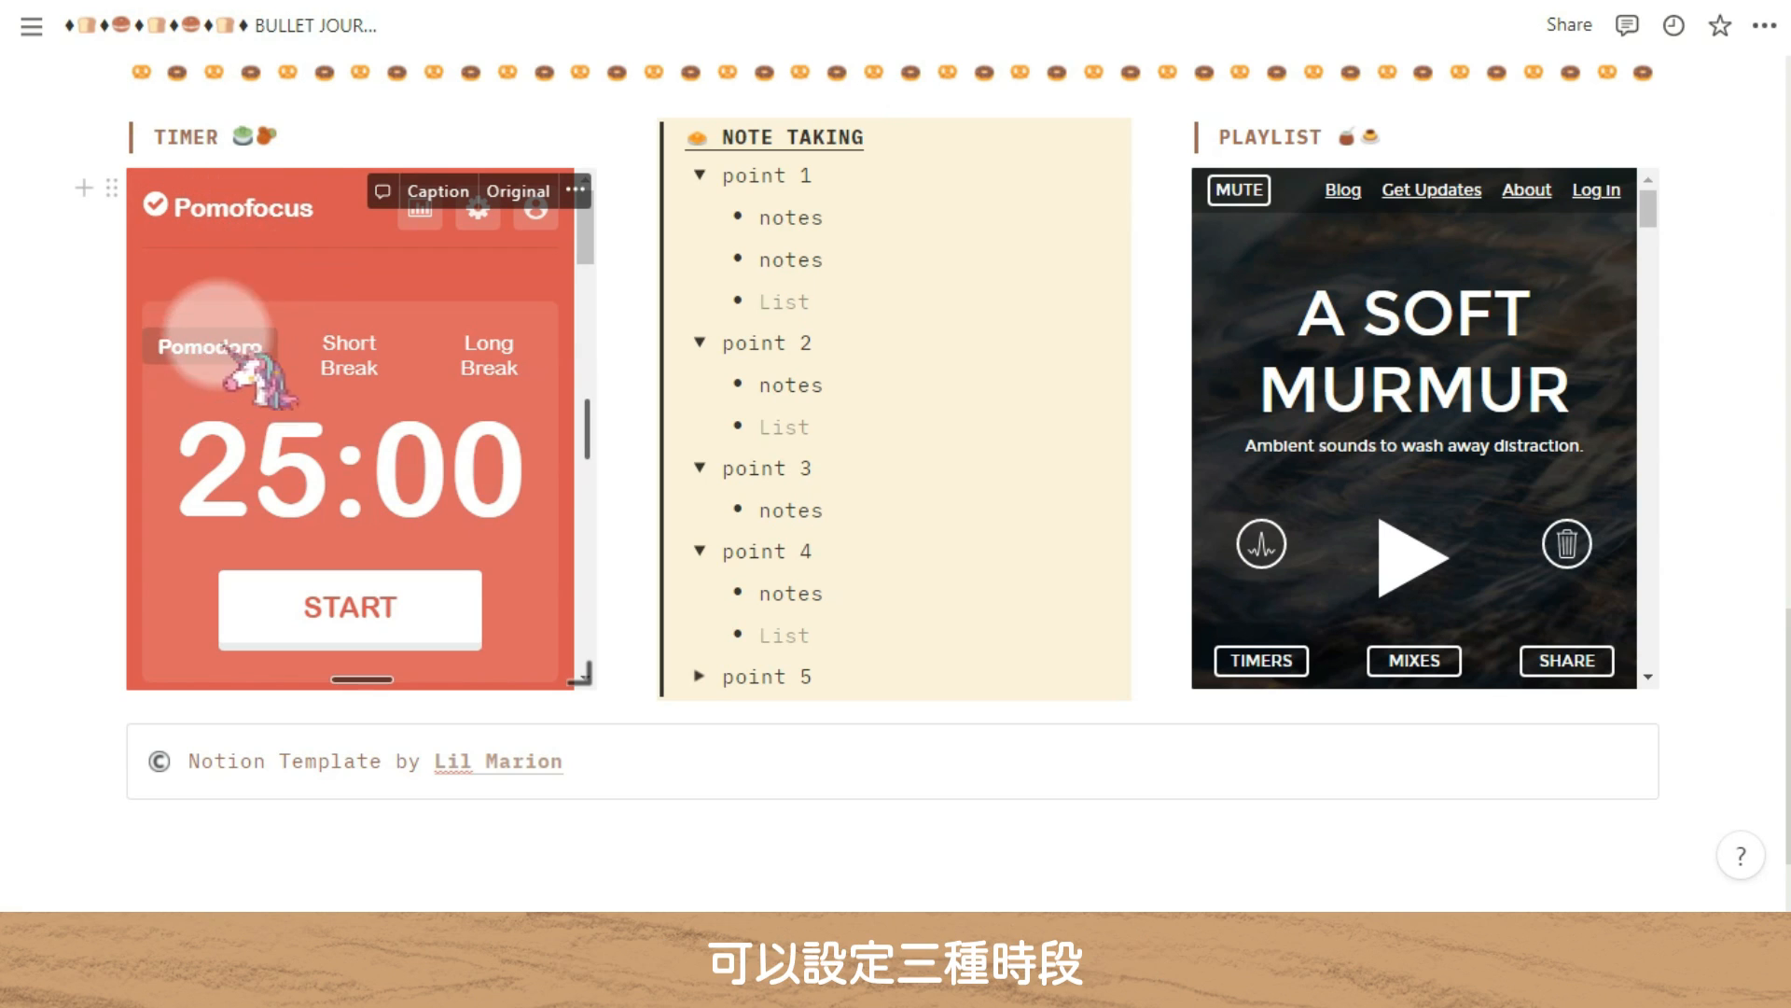
# Step: Switch the embedded Pomofocus timer to Short Break and on to Long Break
pyautogui.click(349, 354)
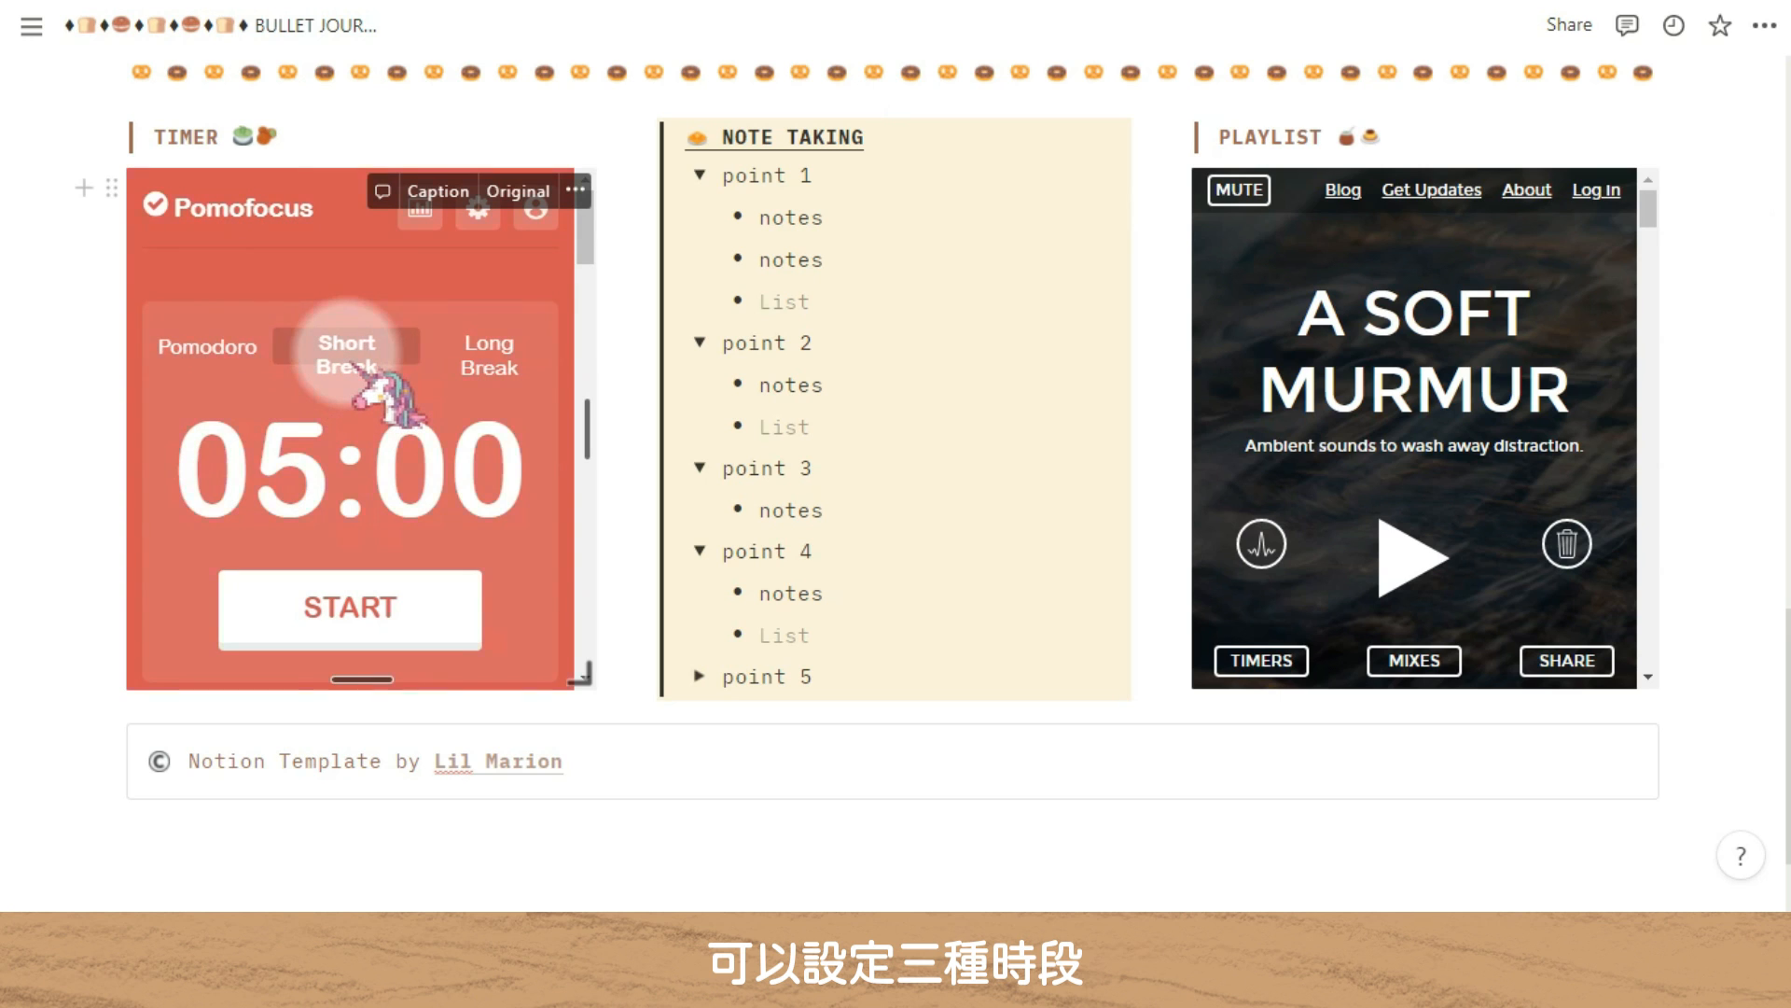
pyautogui.click(500, 353)
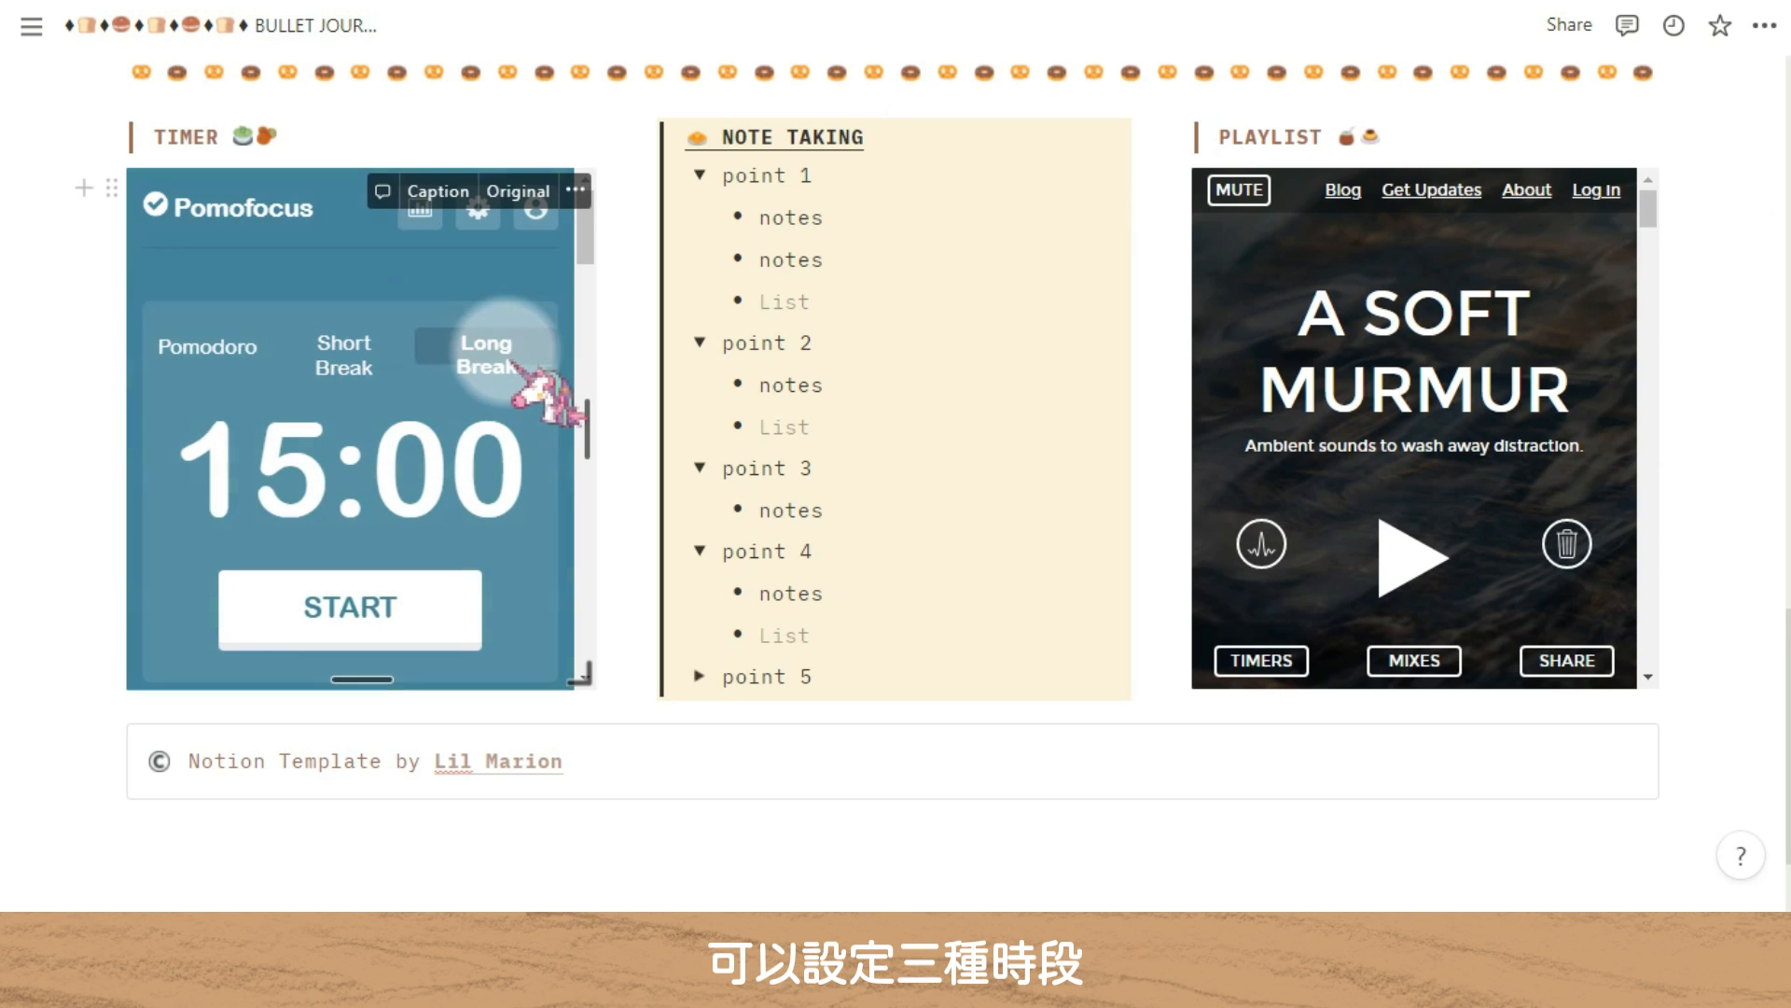
# Step: Start the Long Break countdown in the embedded Pomofocus timer and stop it again
pyautogui.click(351, 608)
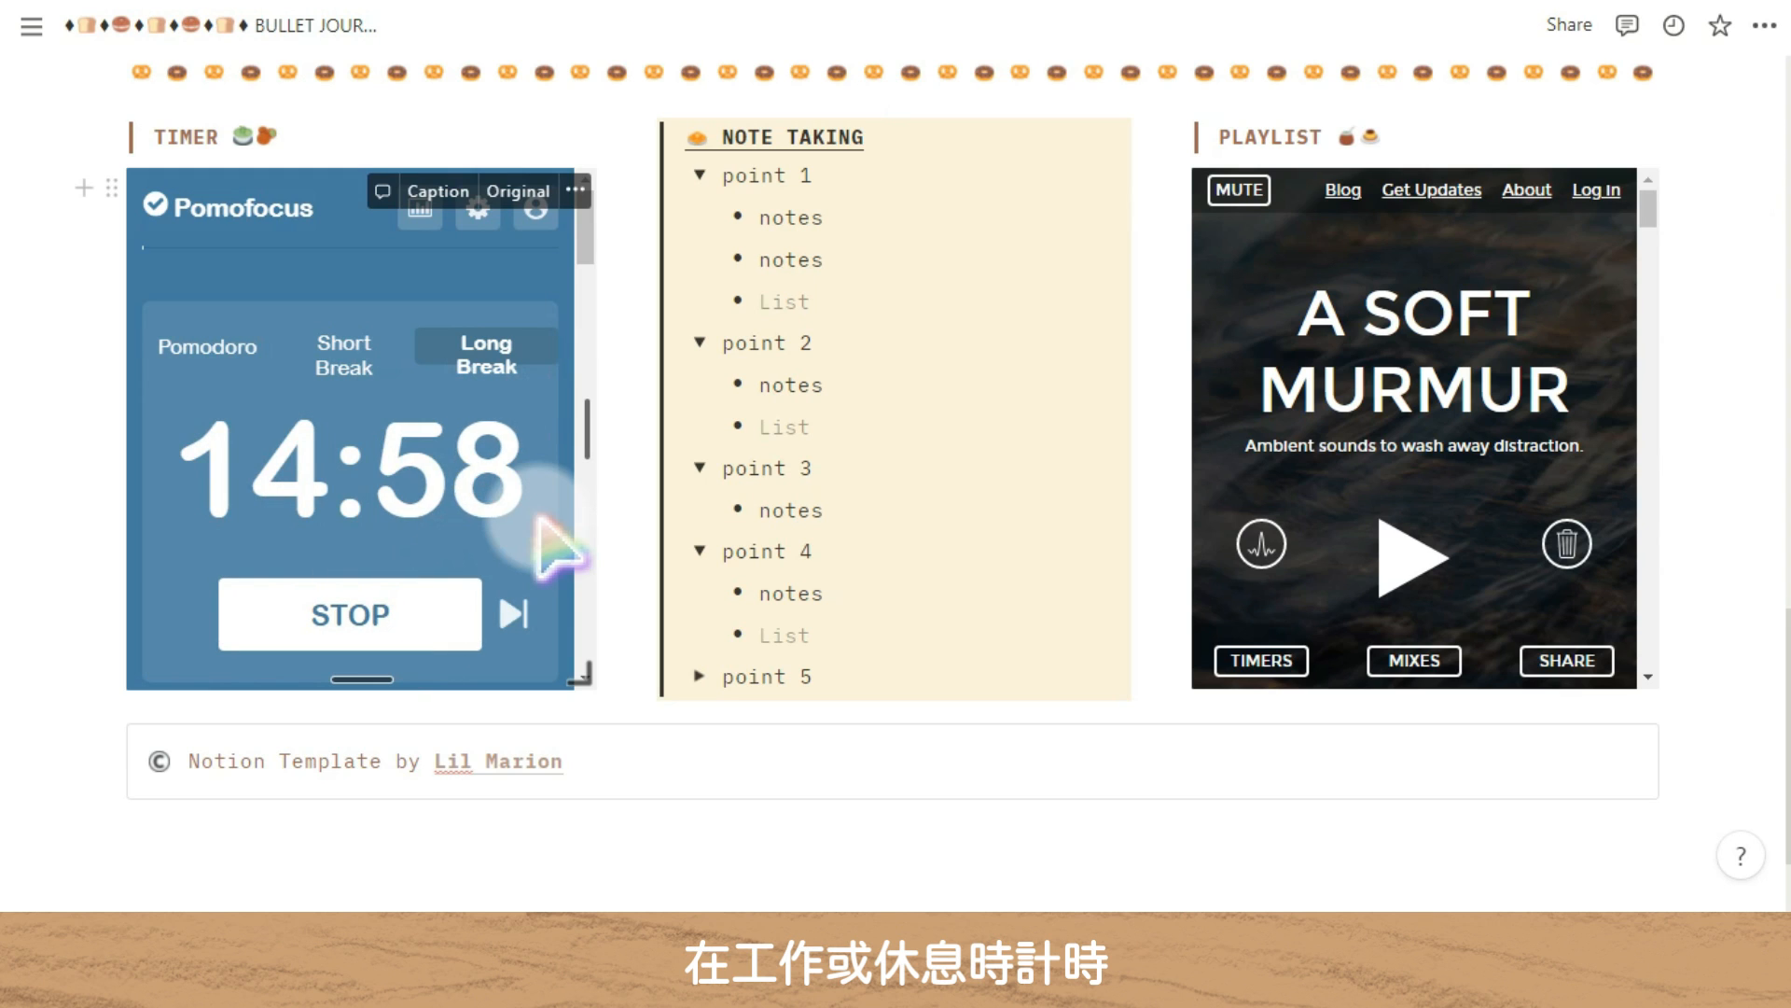
pyautogui.click(373, 611)
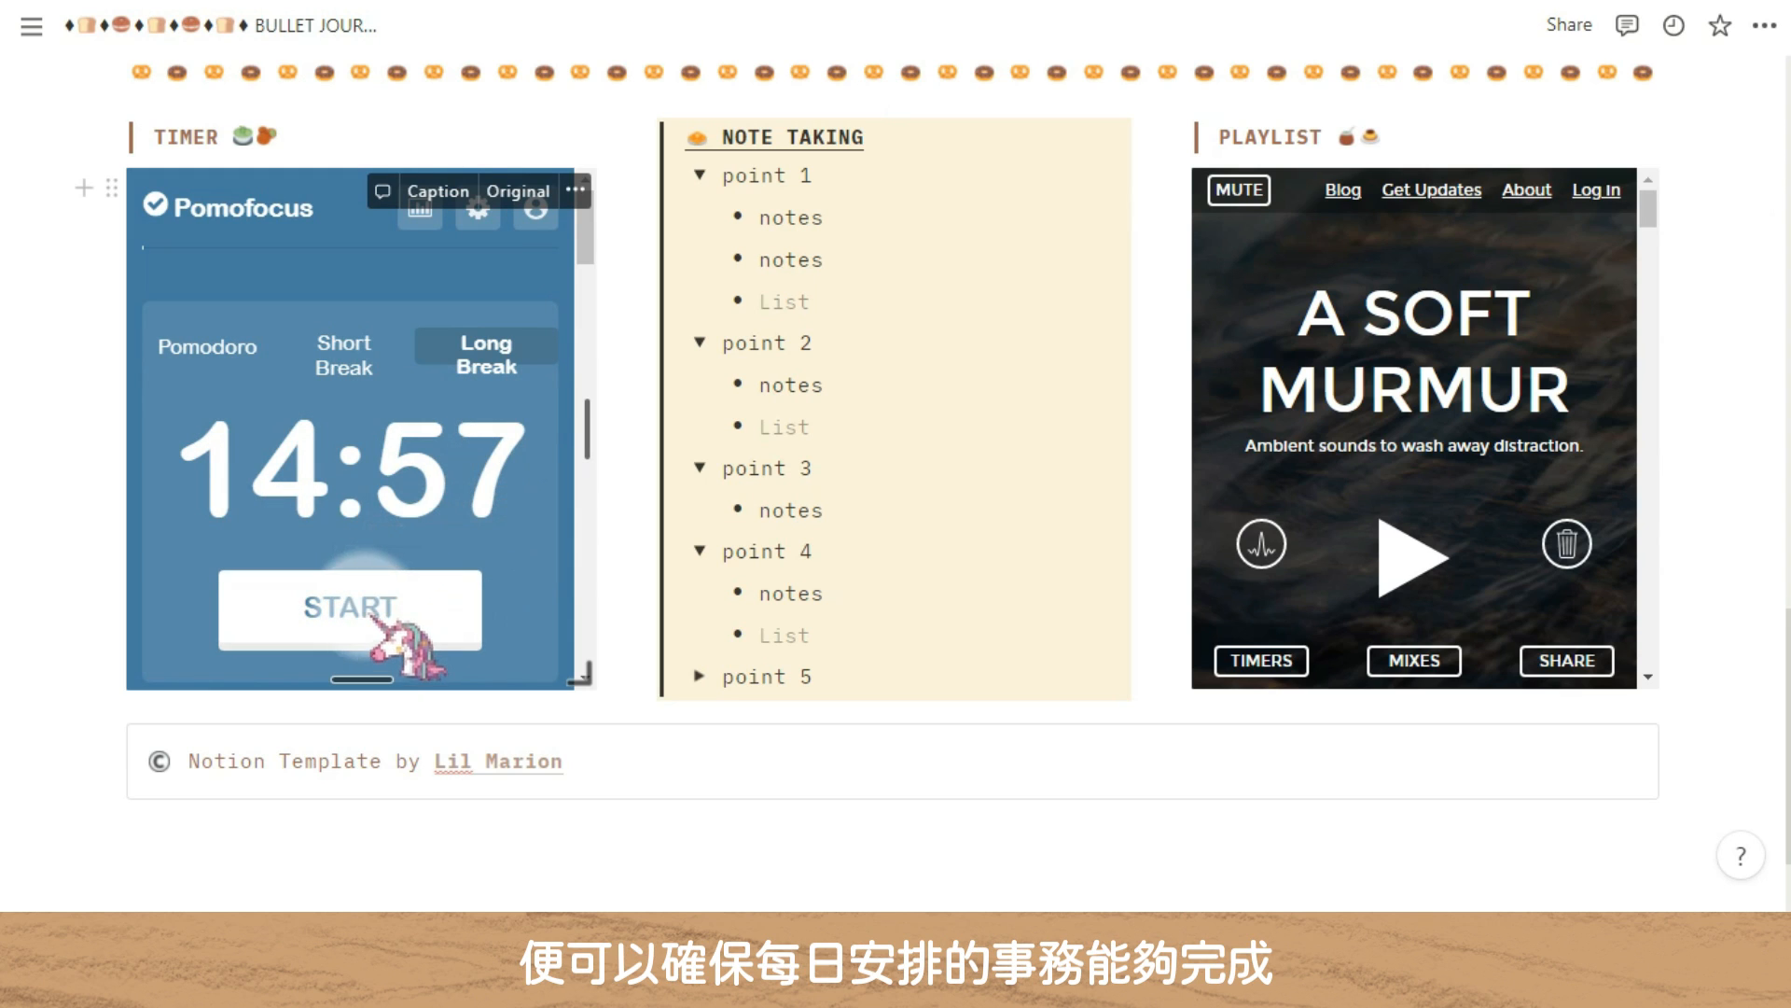
# Step: Set the Pomodoro duration to 30 minutes in the Pomofocus timer settings and review the options down to the alarm and ticking sounds
pyautogui.click(478, 211)
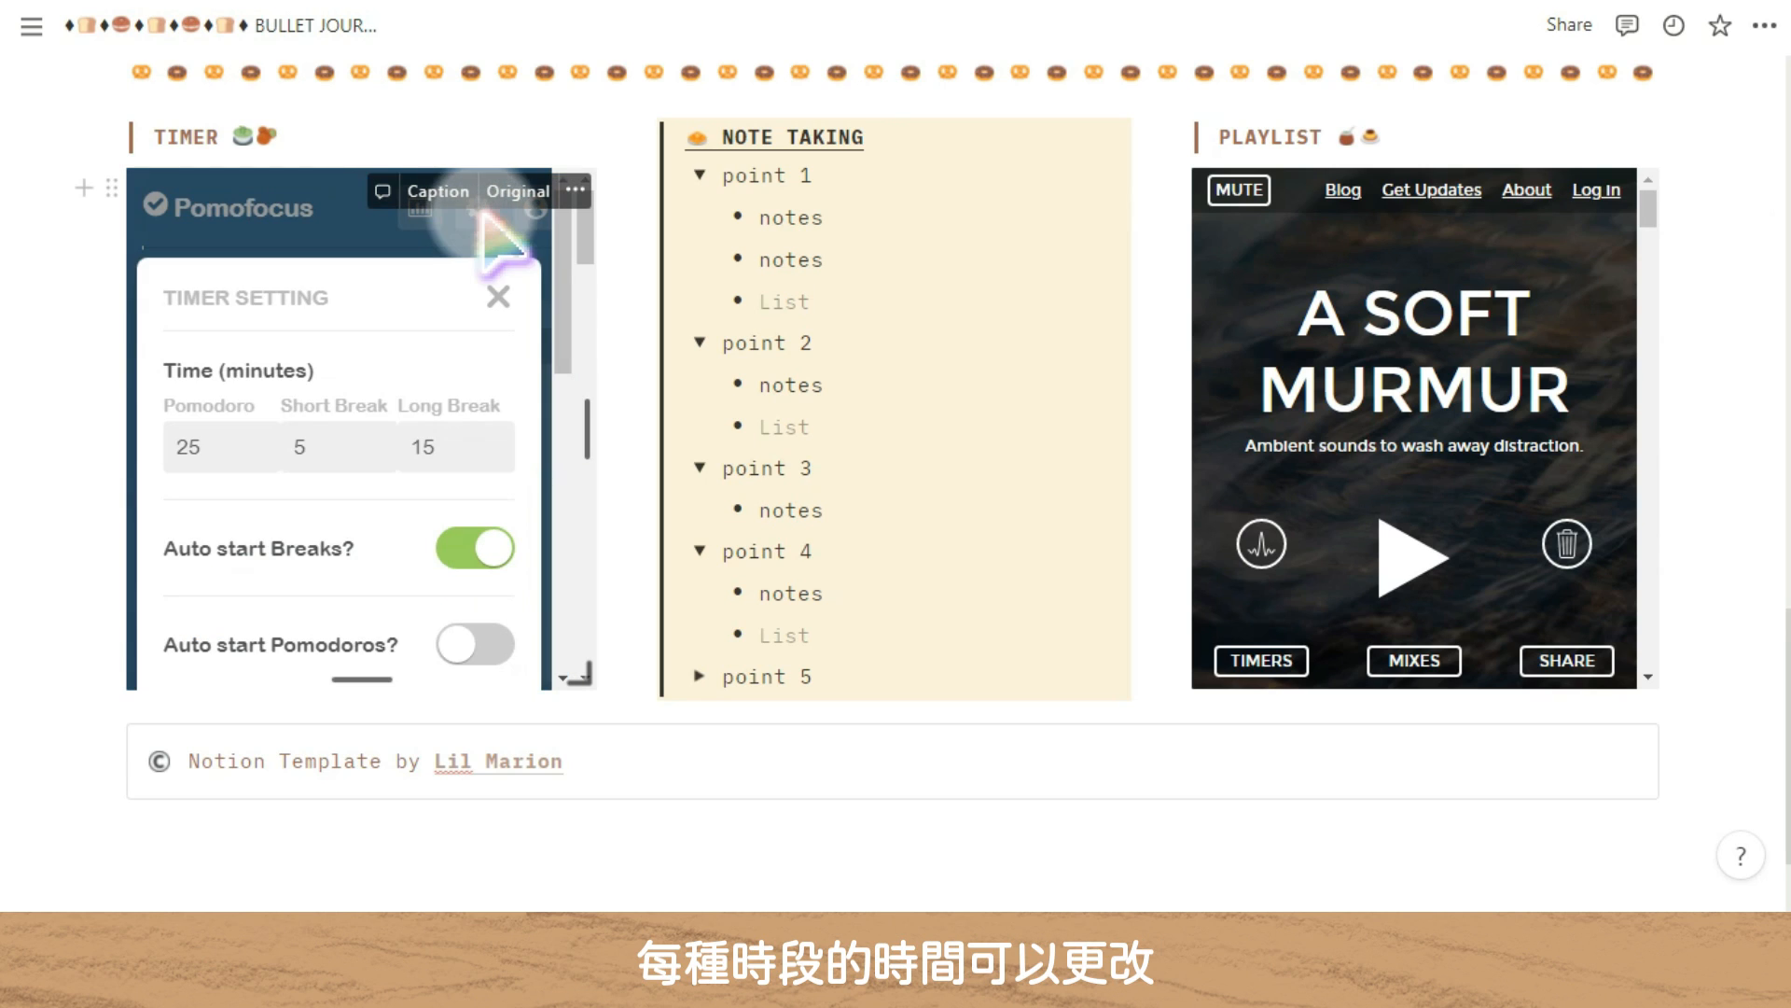
pyautogui.moveTo(217, 446); pyautogui.dragTo(155, 439)
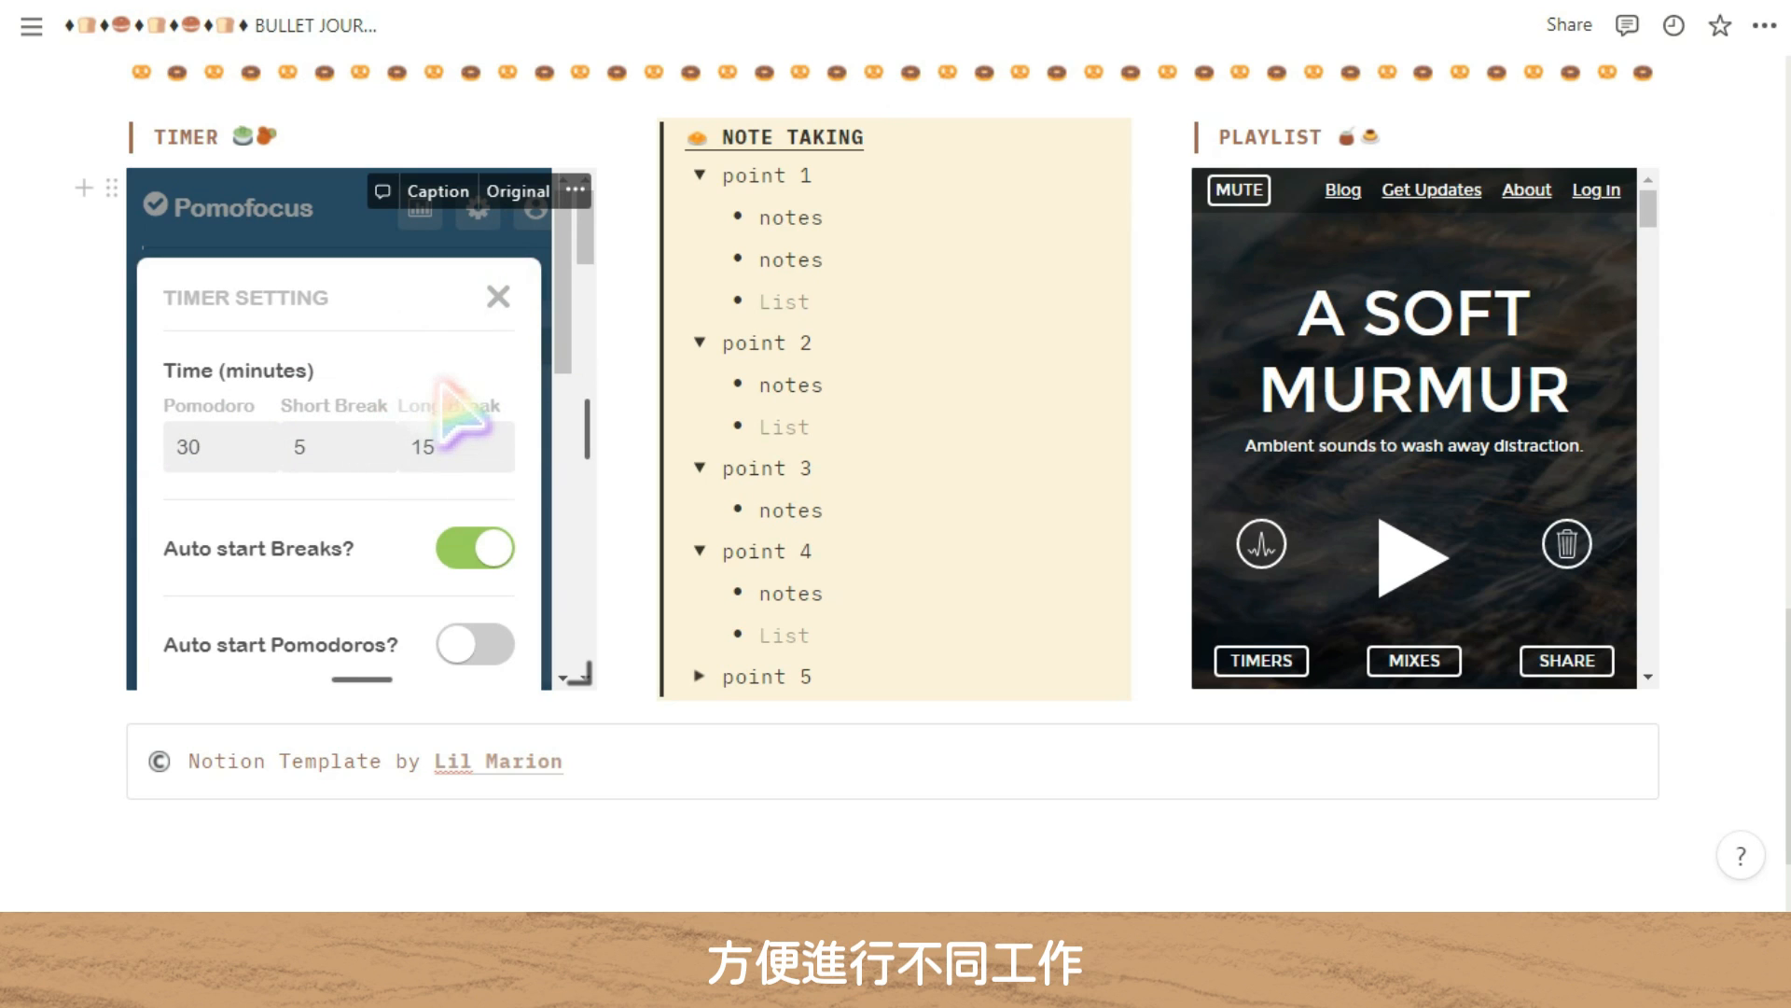
pyautogui.scroll(-5, 455, 410)
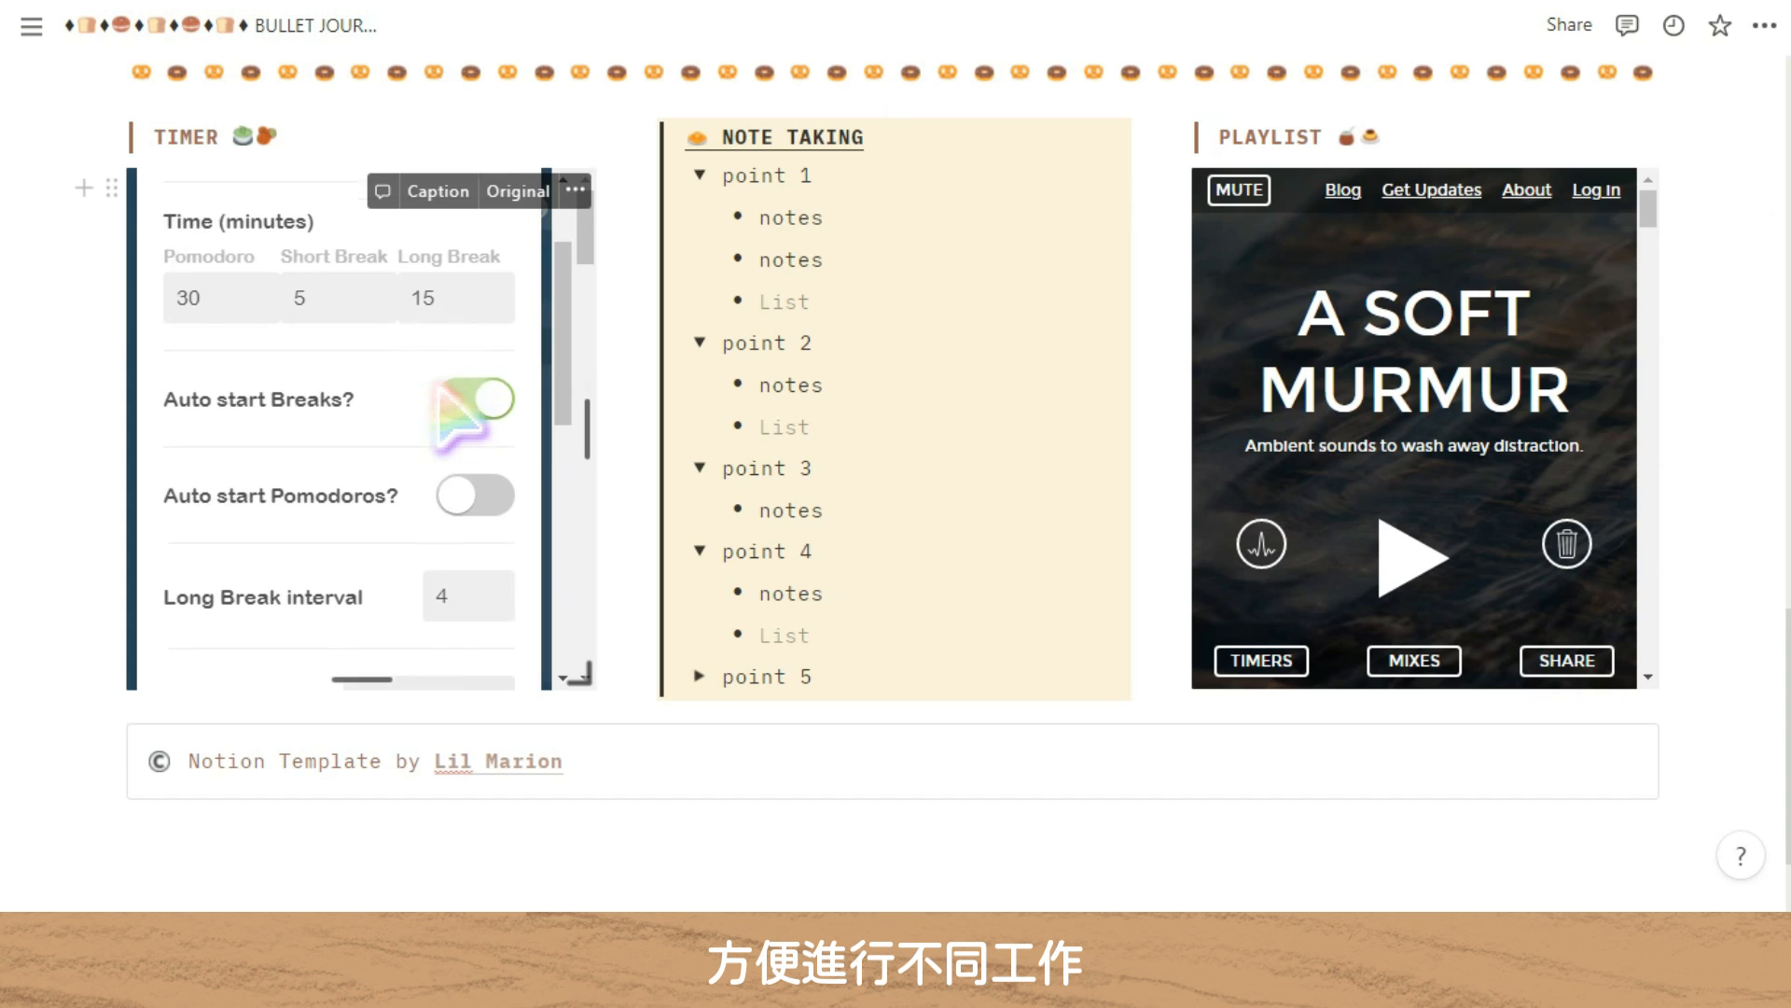
pyautogui.scroll(-3, 440, 384)
pyautogui.scroll(-3, 457, 410)
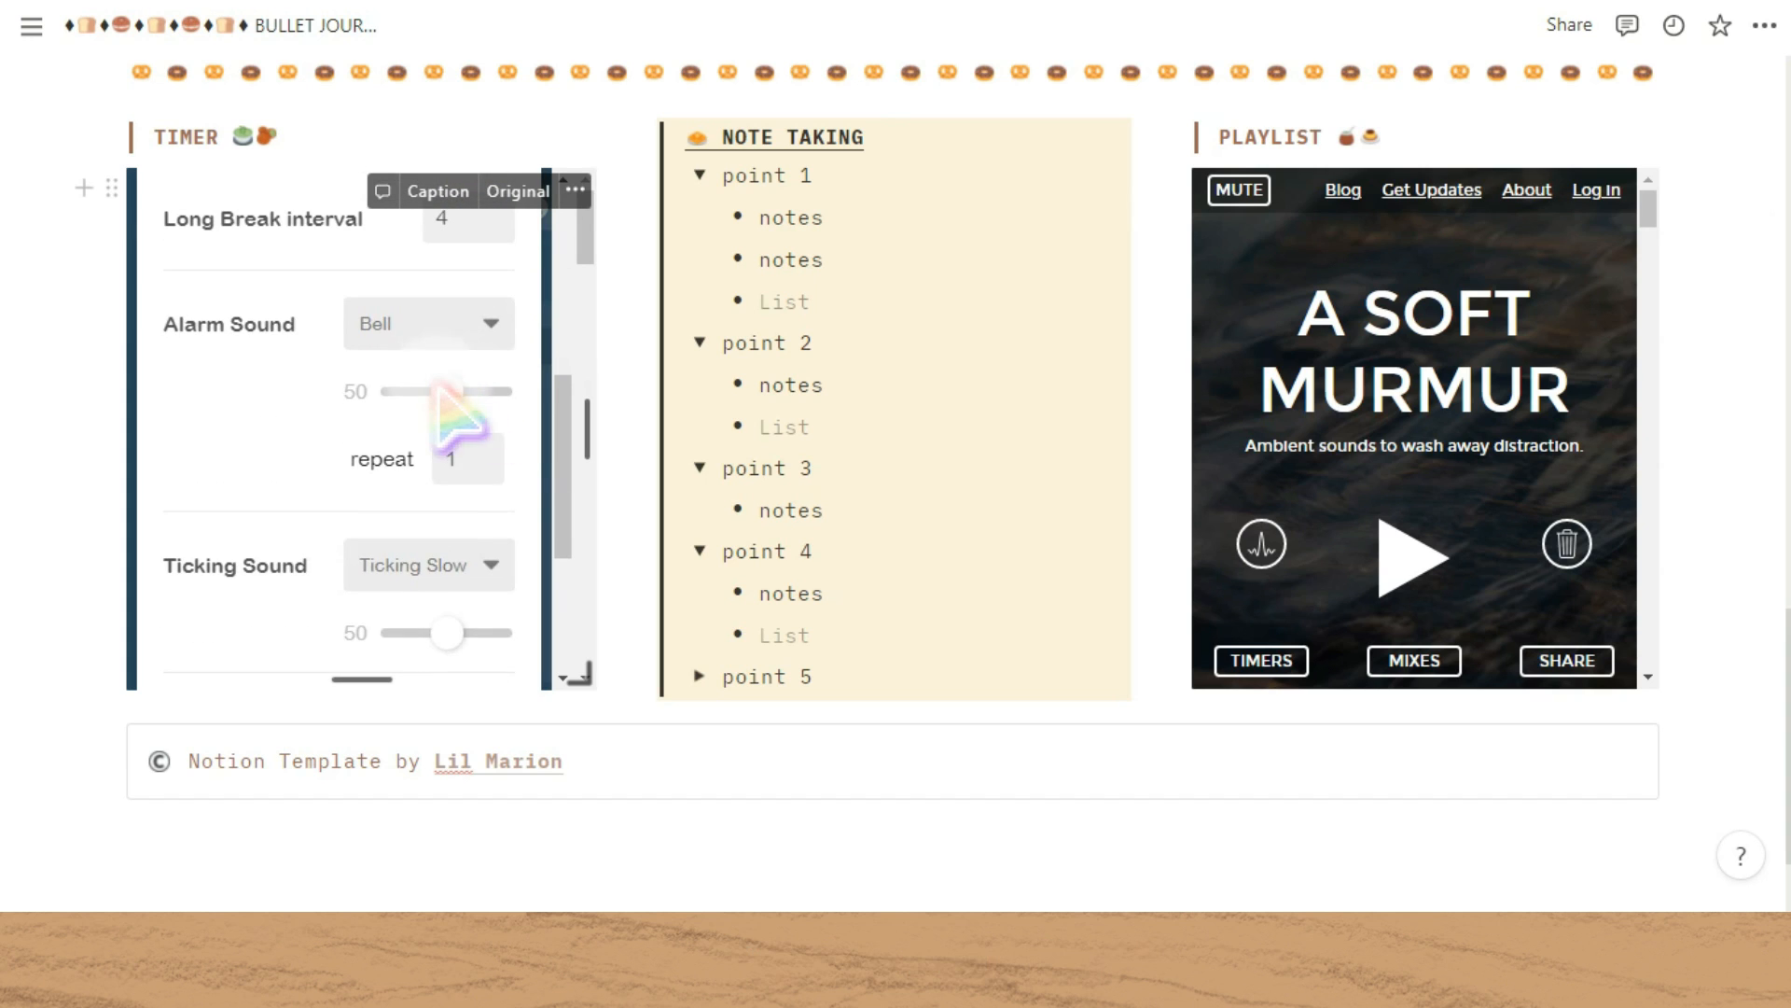